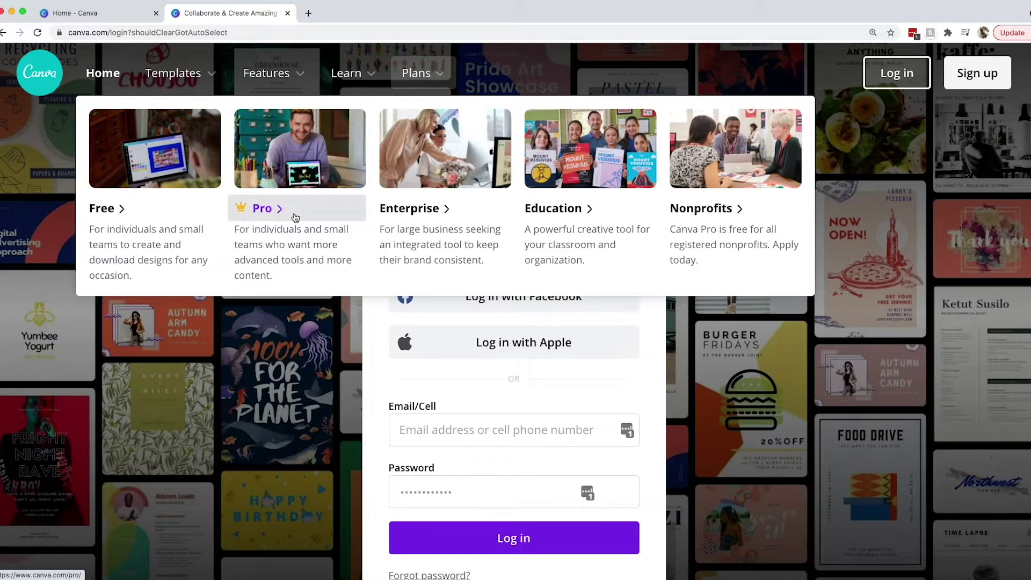
Open the Canva Pro plan page to review its team-template feature.
left_click(295, 218)
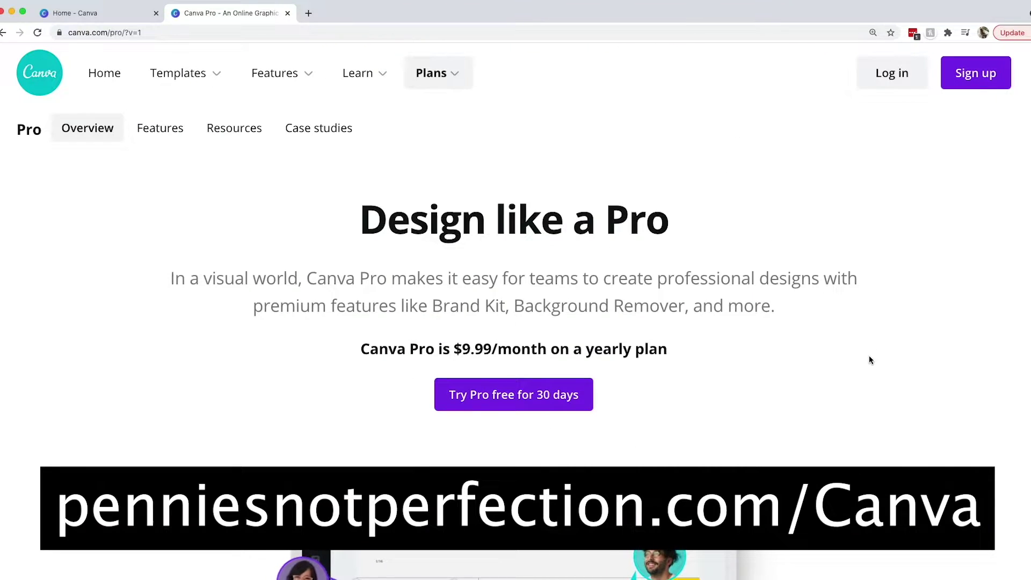
scroll(684, 341, "down", 1)
scroll(684, 342, "down", 2)
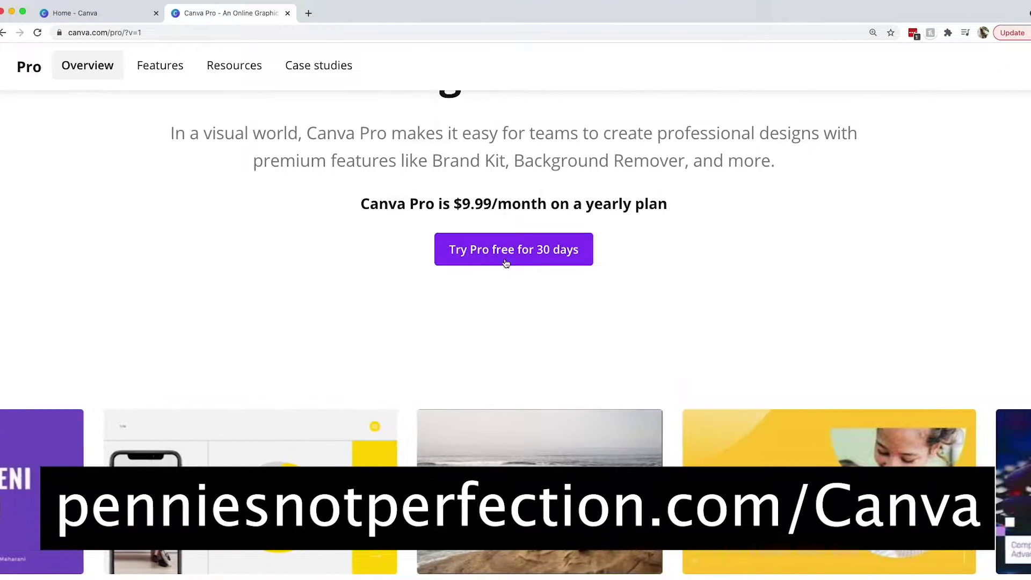
scroll(950, 337, "down", 5)
scroll(951, 338, "down", 3)
left_click_drag(451, 418, 722, 431)
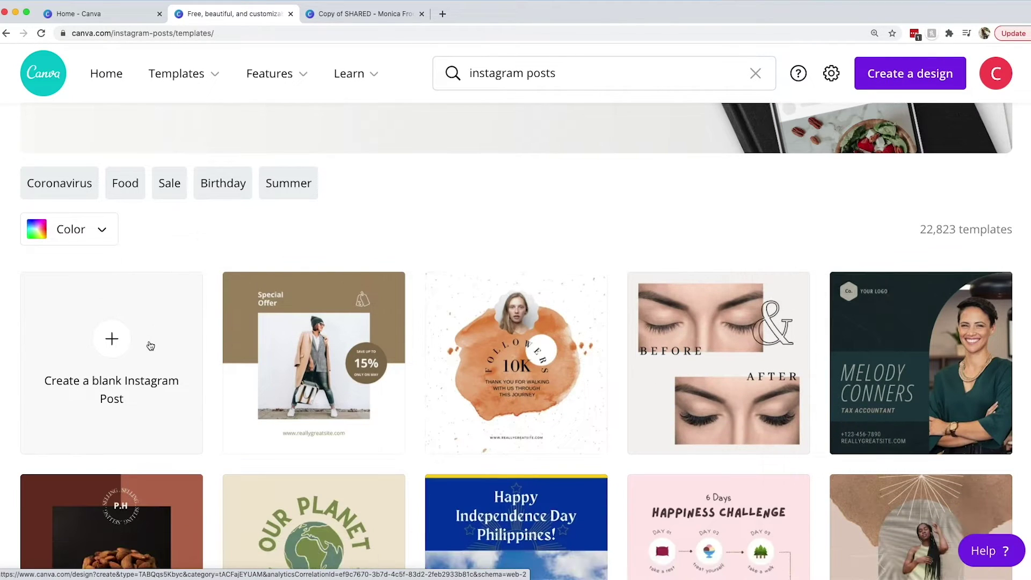
scroll(150, 346, "down", 1)
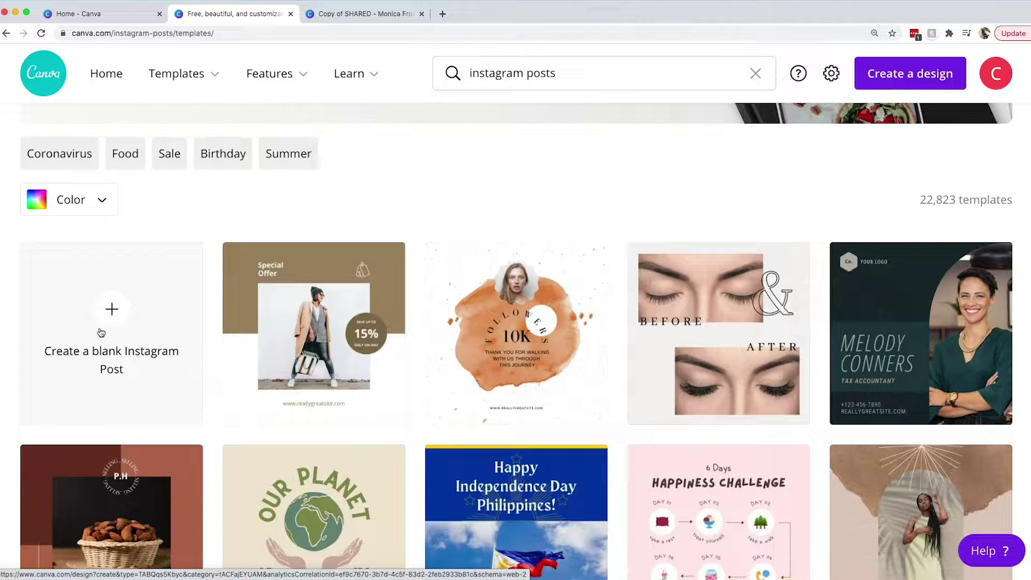
Create a blank Instagram Post design from the Instagram templates page.
left_click(99, 334)
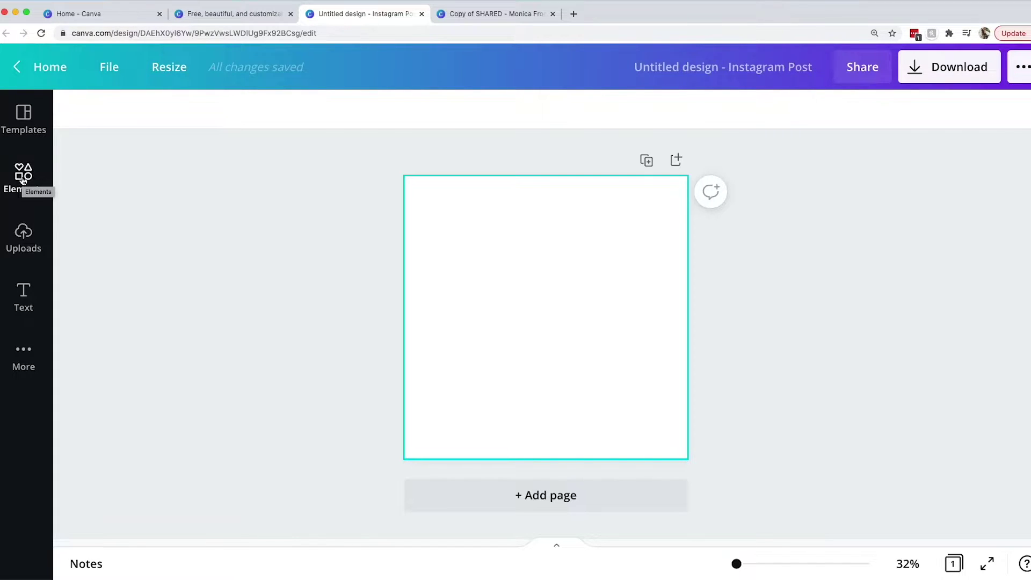
Add a circle frame from an Elements 'frame' search, sized about 536×536 at top centre.
left_click(22, 179)
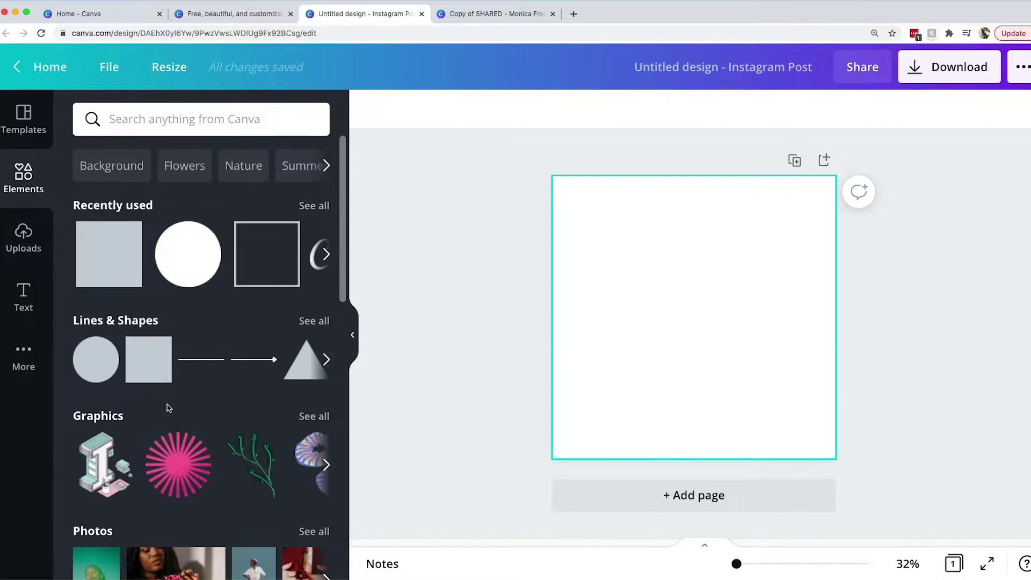
scroll(168, 407, "down", 3)
scroll(167, 408, "down", 2)
scroll(168, 407, "down", 1)
scroll(168, 408, "down", 1)
scroll(167, 408, "up", 5)
left_click(190, 116)
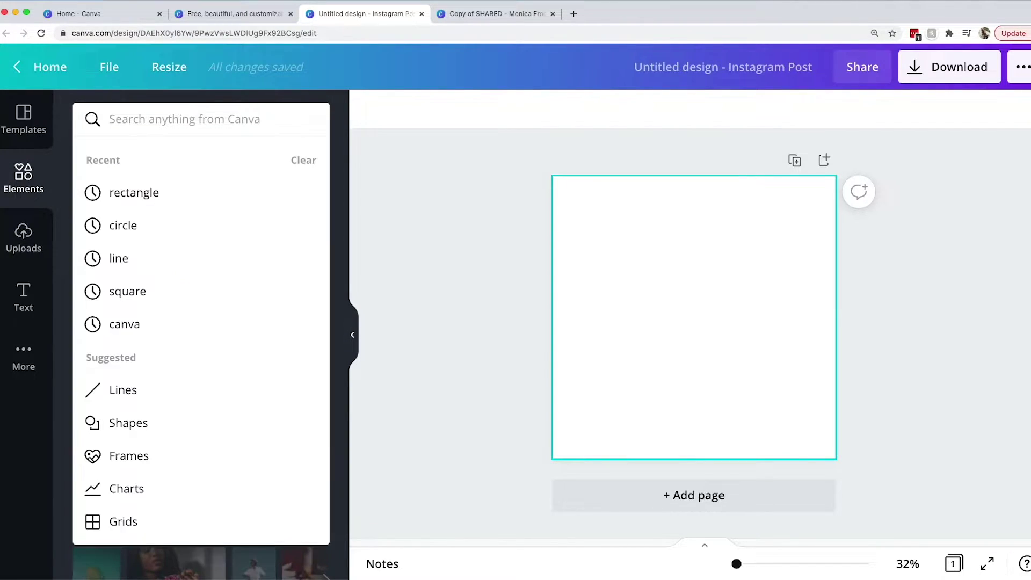
type("fra")
left_click(255, 191)
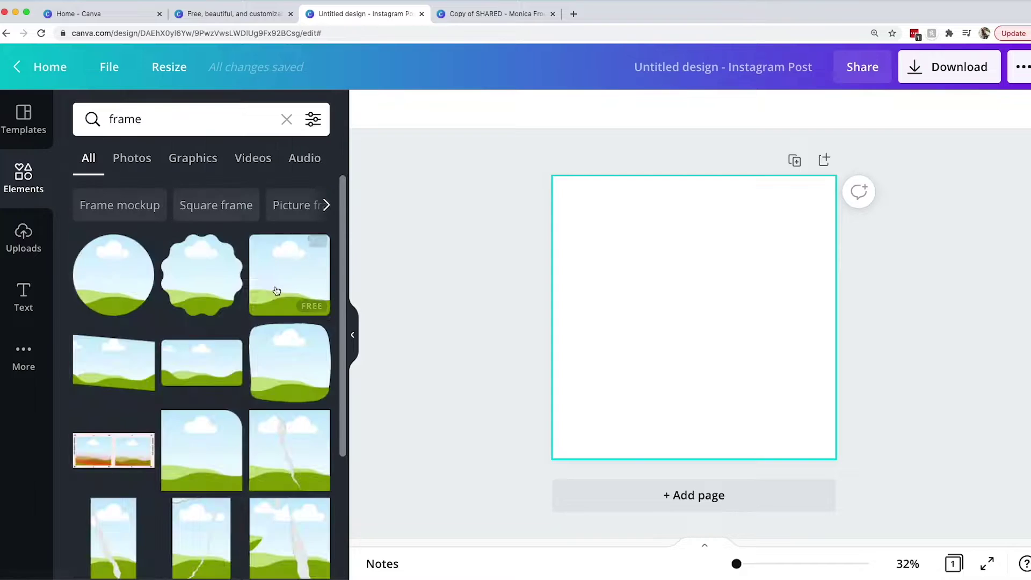
left_click(113, 282)
left_click_drag(693, 321, 694, 273)
left_click_drag(772, 347, 764, 329)
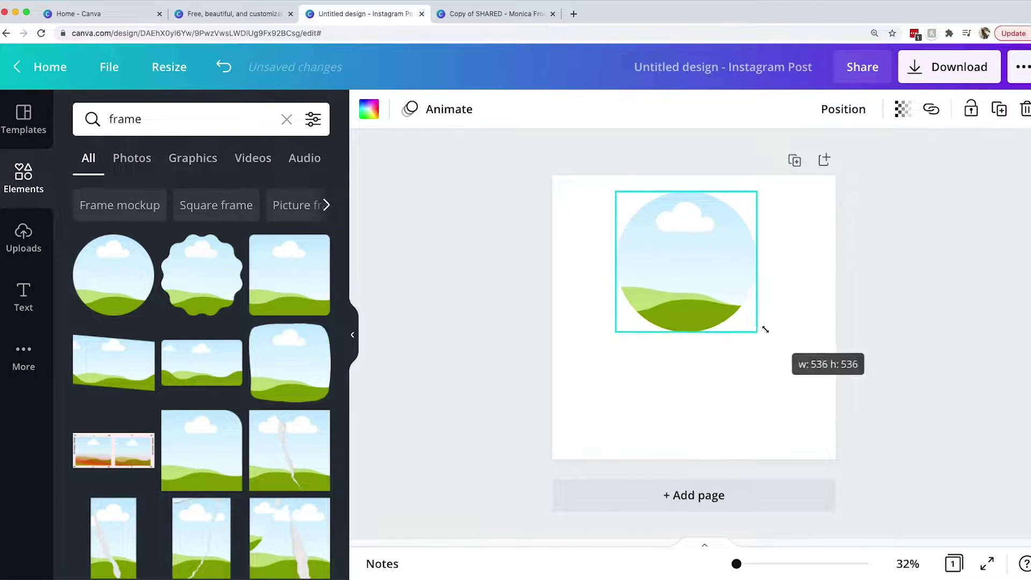
left_click_drag(725, 283, 732, 283)
left_click(23, 296)
Add an enlarged 'GET TO KNOW ME' heading in Mont Bold under the circle.
left_click(146, 193)
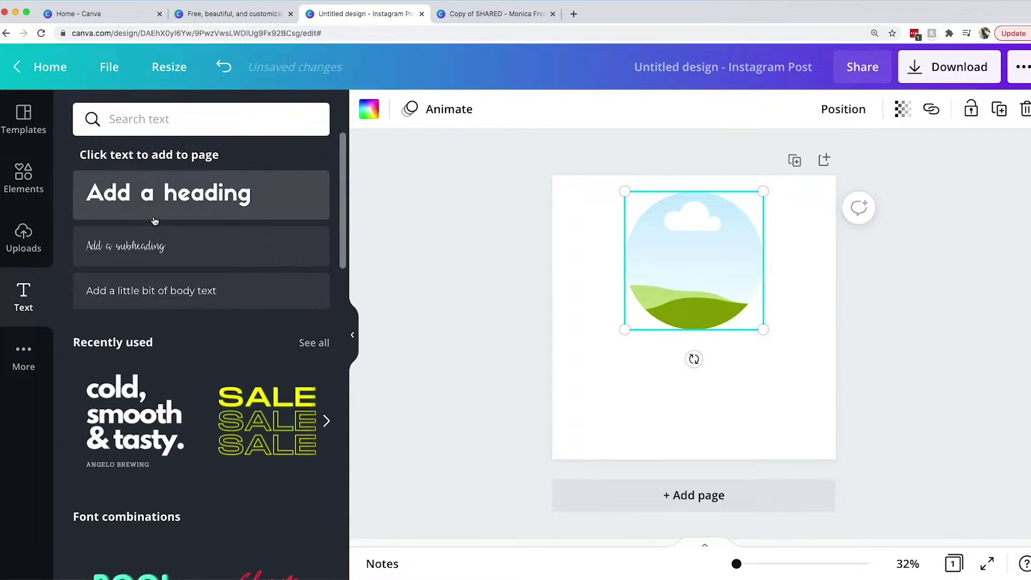
type("GET TO KNOW ME")
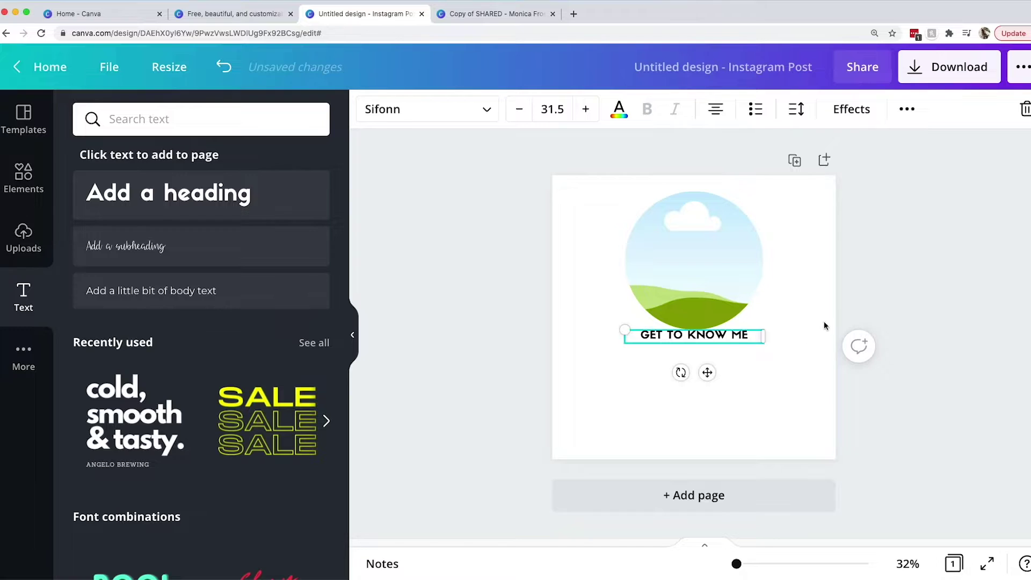
left_click_drag(727, 364, 810, 364)
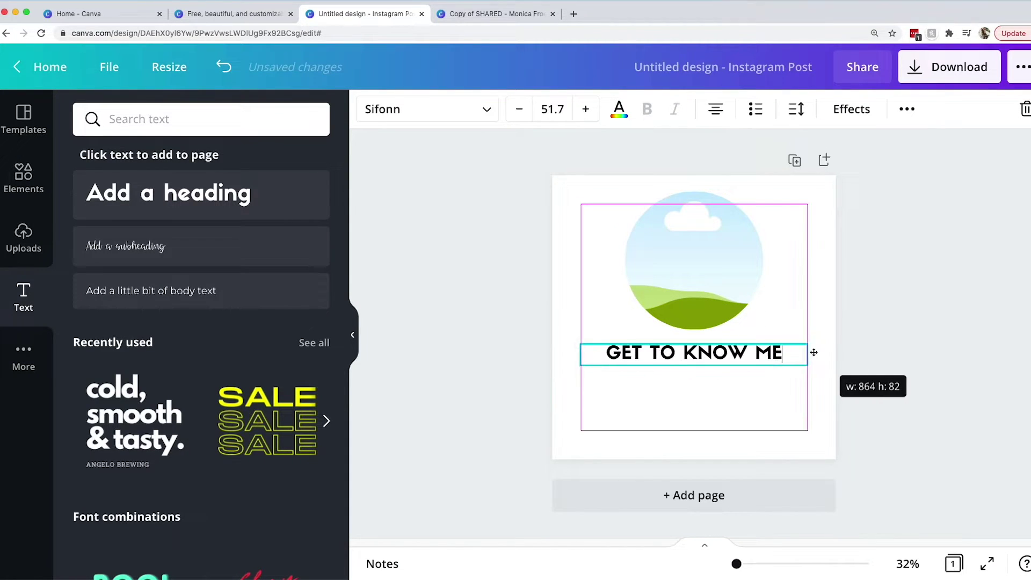
left_click(478, 116)
left_click(131, 228)
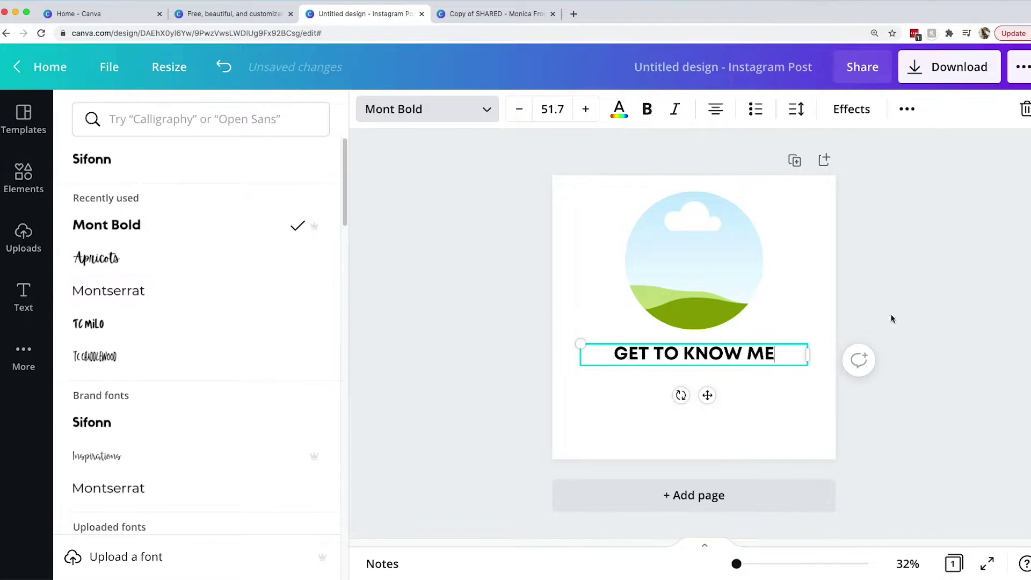
left_click(585, 109)
left_click(585, 108)
left_click(586, 109)
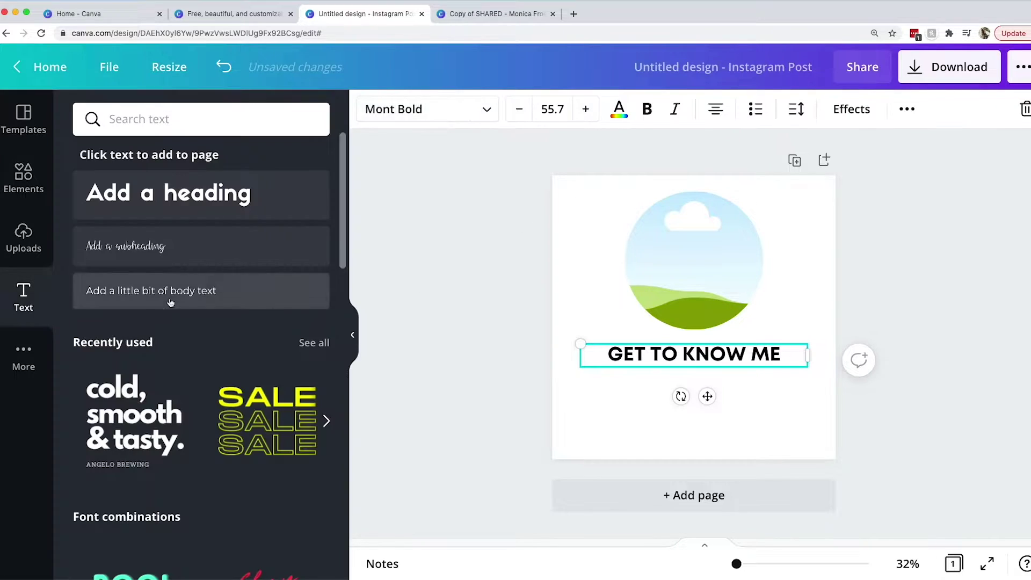
Add enlarged body text as a bulleted list with duplicated placeholder lines.
left_click(241, 290)
left_click(585, 109)
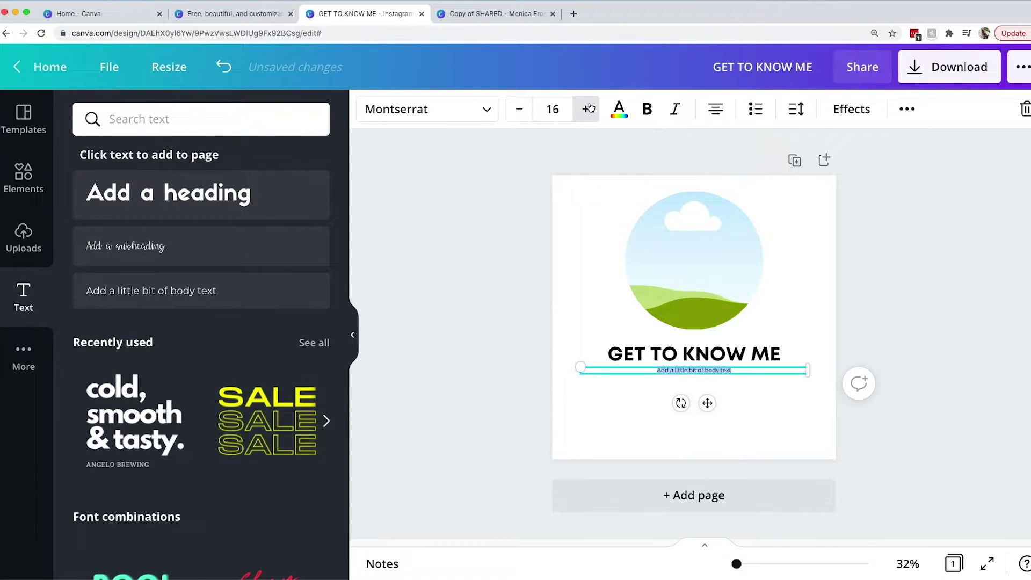
left_click(586, 108)
left_click(755, 109)
key("ctrl+c")
key("Right")
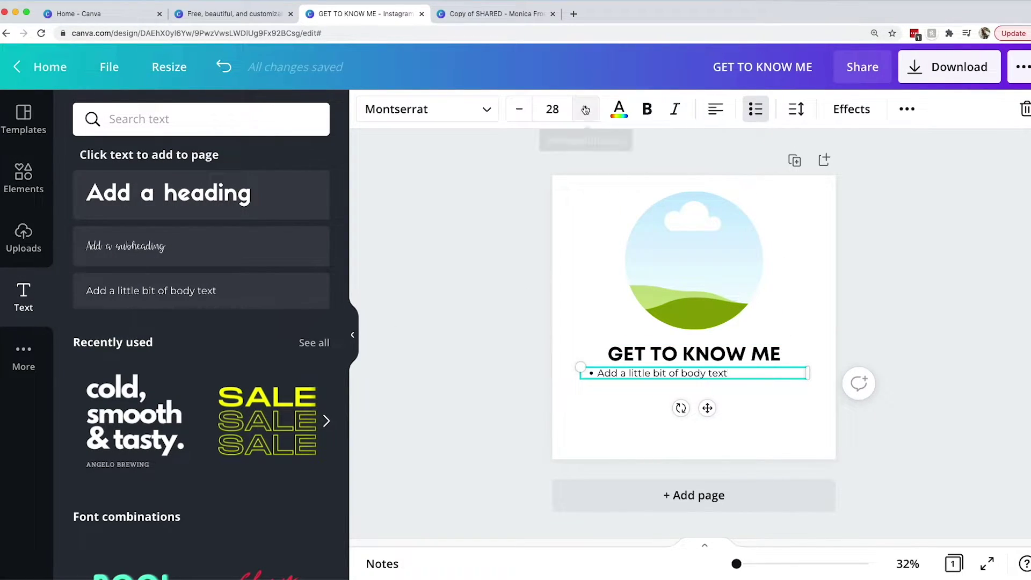
key("ctrl+shift+l")
key("Return")
key("ctrl+v")
key("Return")
key("ctrl+v")
key("Return")
key("ctrl+v")
key("Return")
key("ctrl+v")
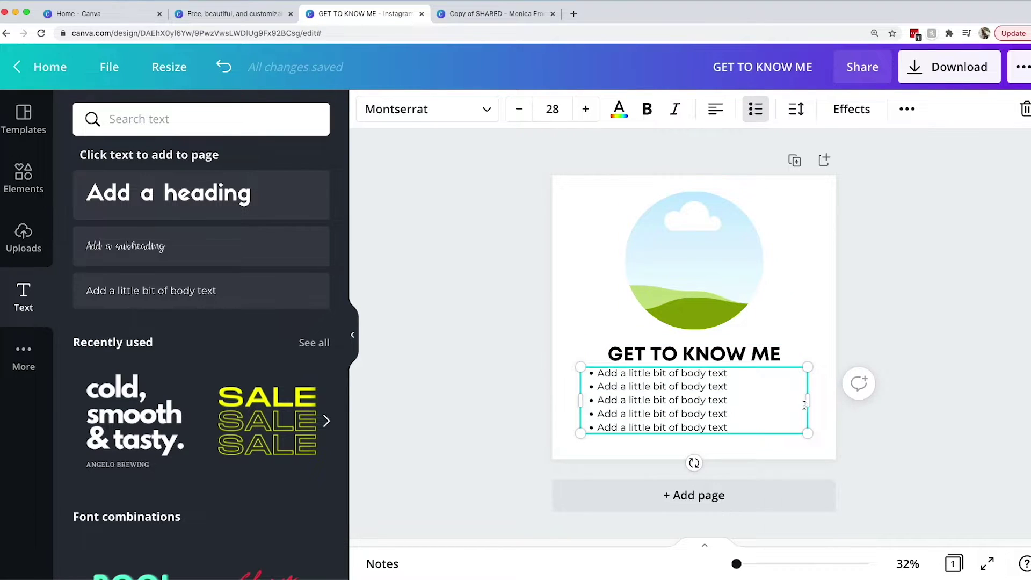
Centre the narrowed bullet list under the heading and nudge the heading up.
left_click_drag(803, 404, 711, 396)
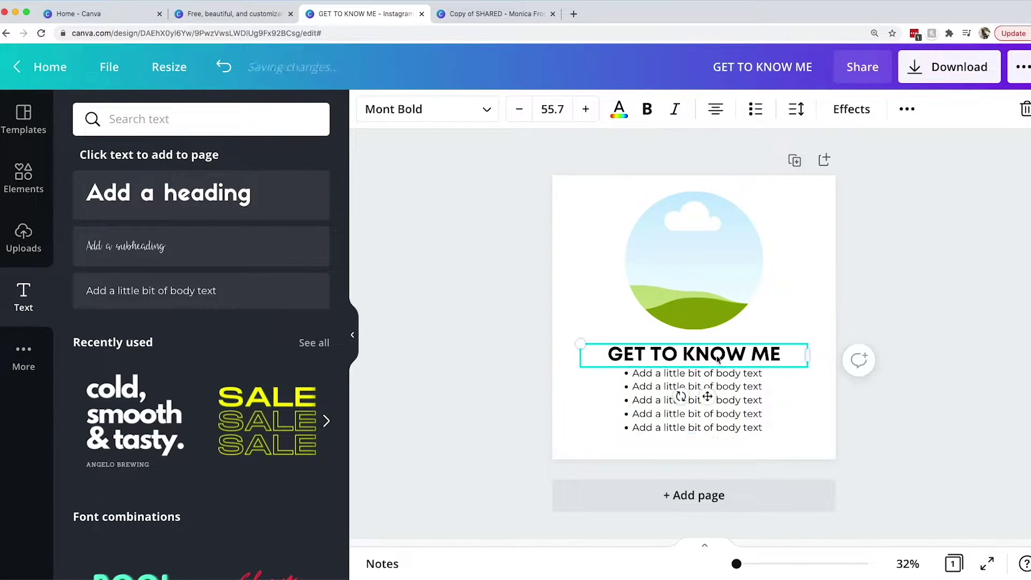
left_click_drag(693, 354, 693, 347)
left_click(870, 306)
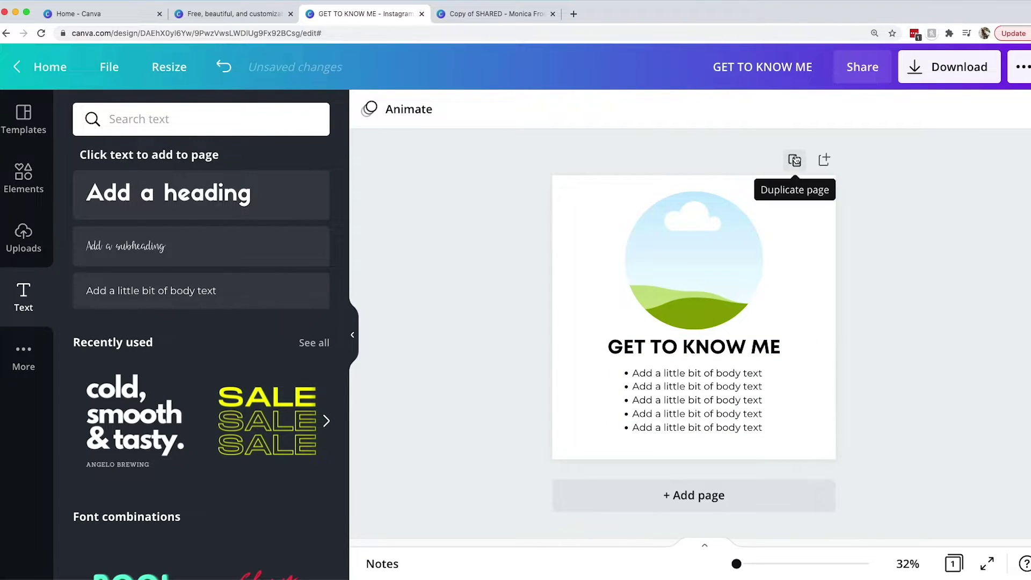
left_click(795, 161)
On page two, delete the circle frame, move the heading to the top, and unbullet the body text.
left_click(757, 343)
key("Delete")
left_click_drag(694, 373, 693, 241)
double_click(693, 240)
type("HEADLINE HERE :)")
left_click(739, 382)
left_click(697, 427)
mouse_move(709, 402)
left_mouse_down()
mouse_move(708, 371)
mouse_move(709, 449)
left_mouse_up()
Add a centred square frame to page two, between the headline and body text.
left_click(24, 177)
left_click(290, 274)
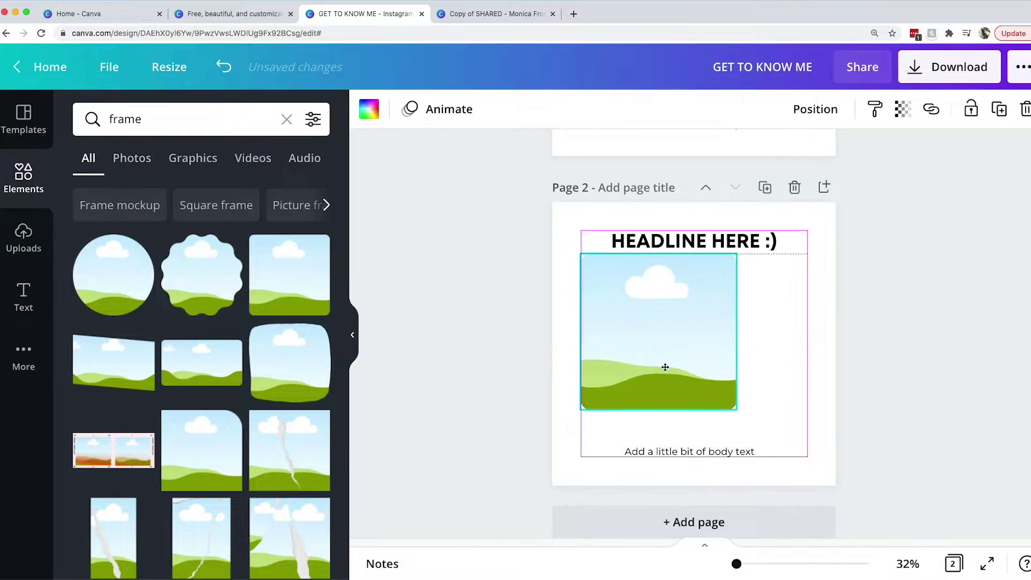
left_click_drag(736, 409, 788, 447)
left_click_drag(701, 403, 717, 403)
left_click_drag(693, 241, 694, 229)
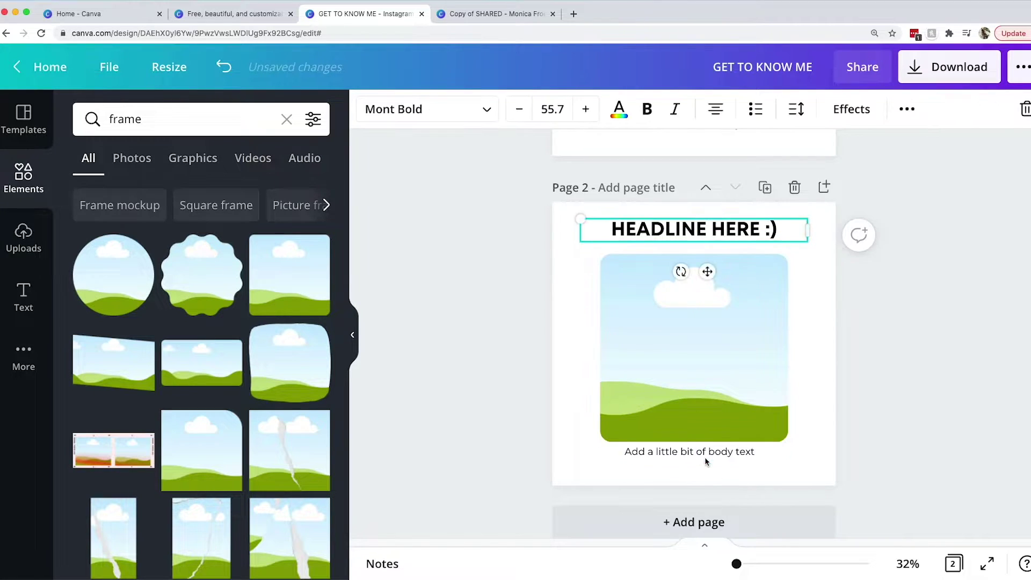
left_click_drag(690, 451, 690, 458)
Duplicate page two into page three, swapping the square frame for a large monitor frame.
left_click(766, 187)
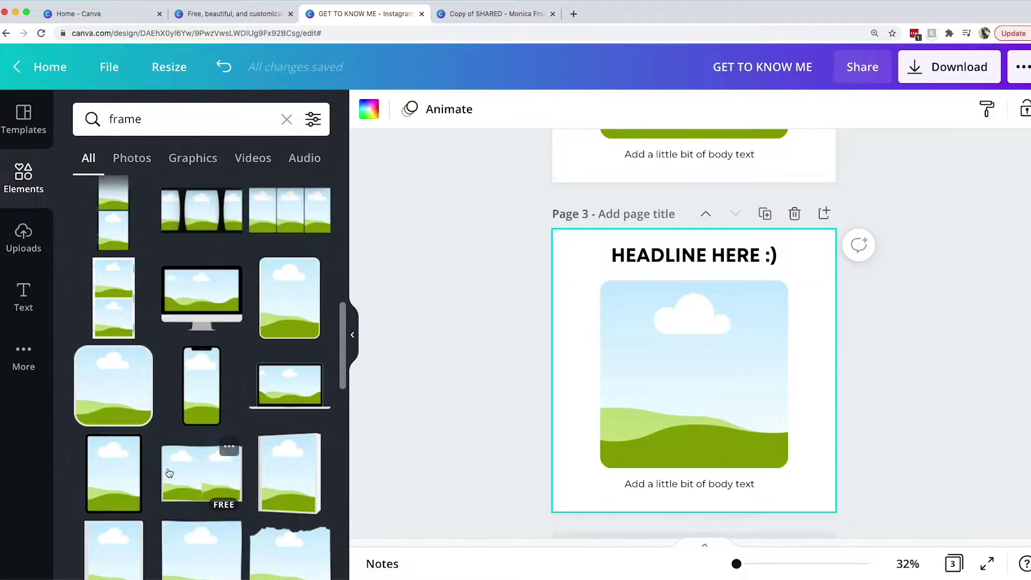
left_click(652, 359)
key("Delete")
mouse_move(200, 379)
left_mouse_down()
mouse_move(649, 387)
mouse_move(674, 355)
left_mouse_up()
left_click_drag(693, 255, 694, 465)
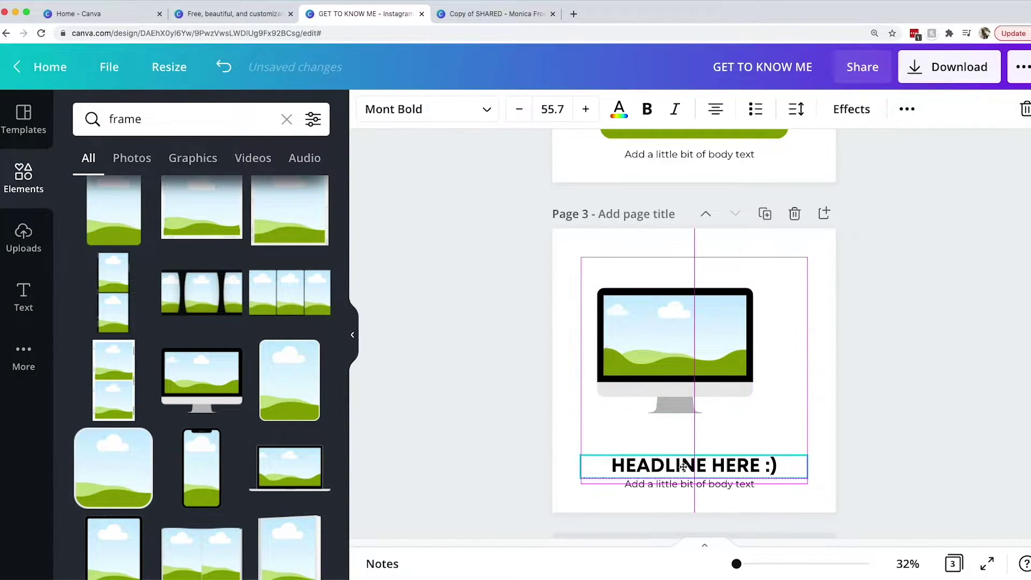
mouse_move(731, 421)
left_mouse_down()
mouse_move(715, 381)
mouse_move(805, 438)
left_mouse_up()
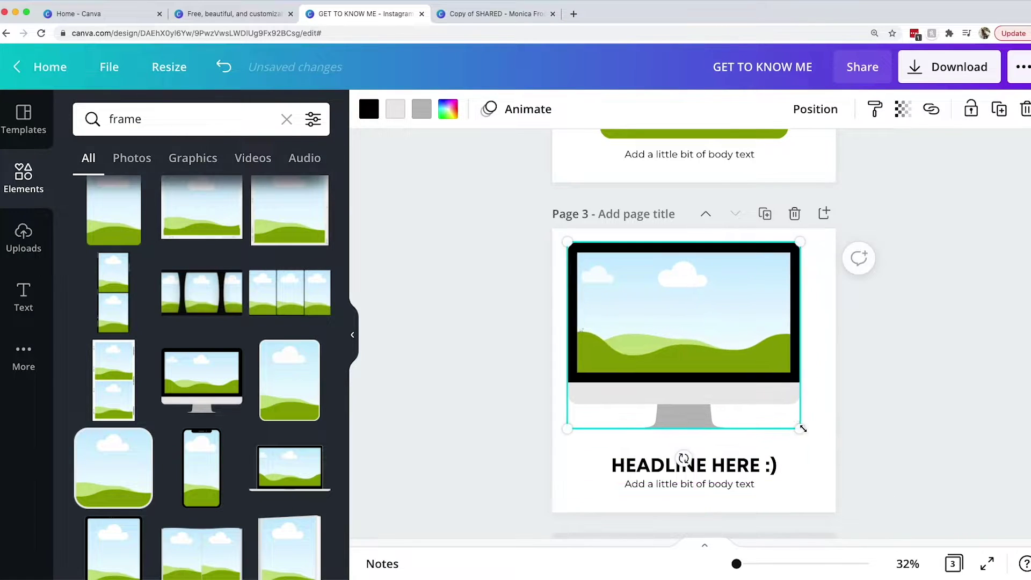
left_click(752, 489)
Zoom out to 24%, show the three page thumbnails, and close the Elements panel.
left_click(895, 367)
scroll(895, 367, "up", 3)
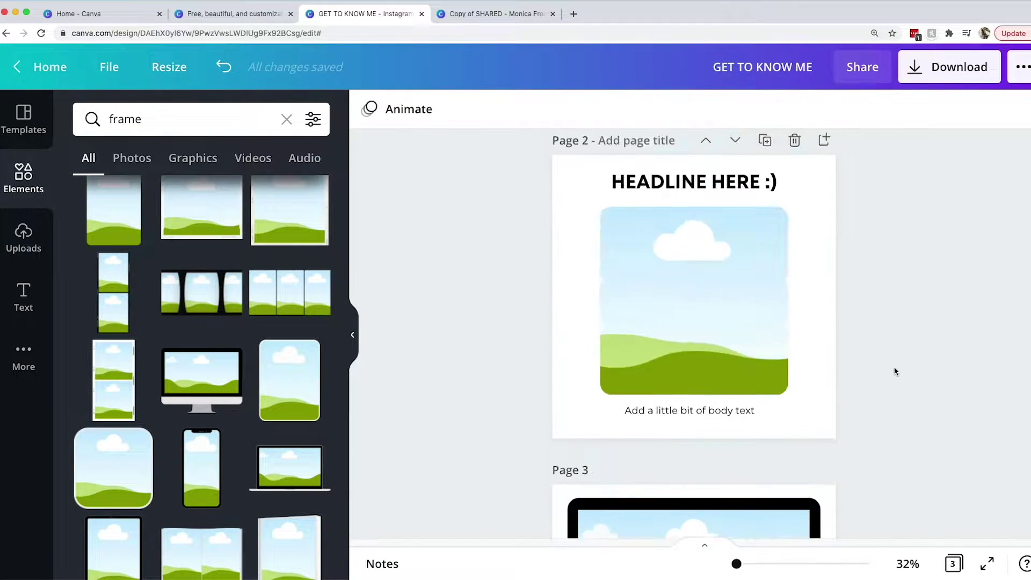
scroll(858, 345, "up", 4)
left_click_drag(736, 563, 735, 563)
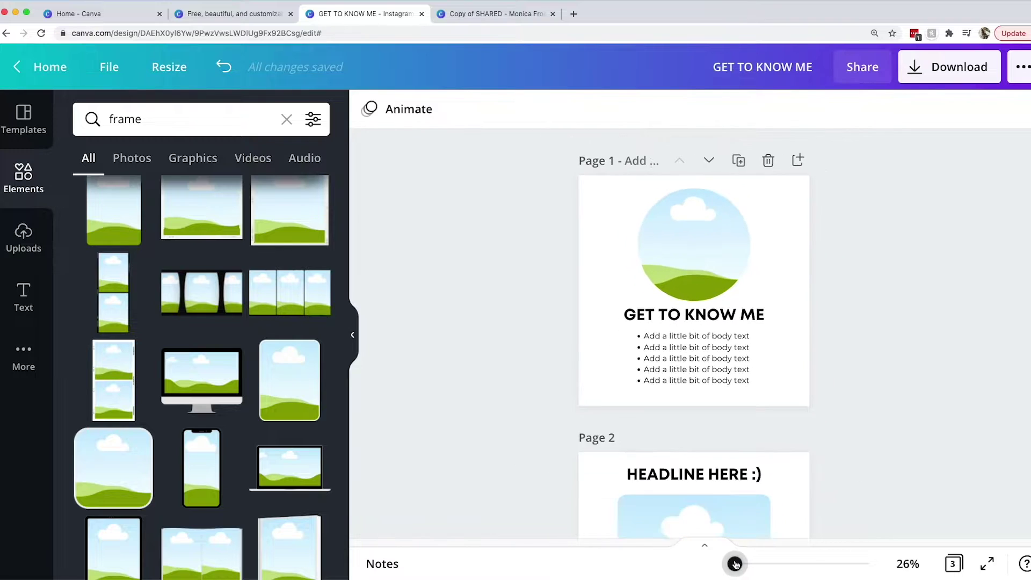
scroll(874, 370, "down", 2)
scroll(874, 370, "down", 3)
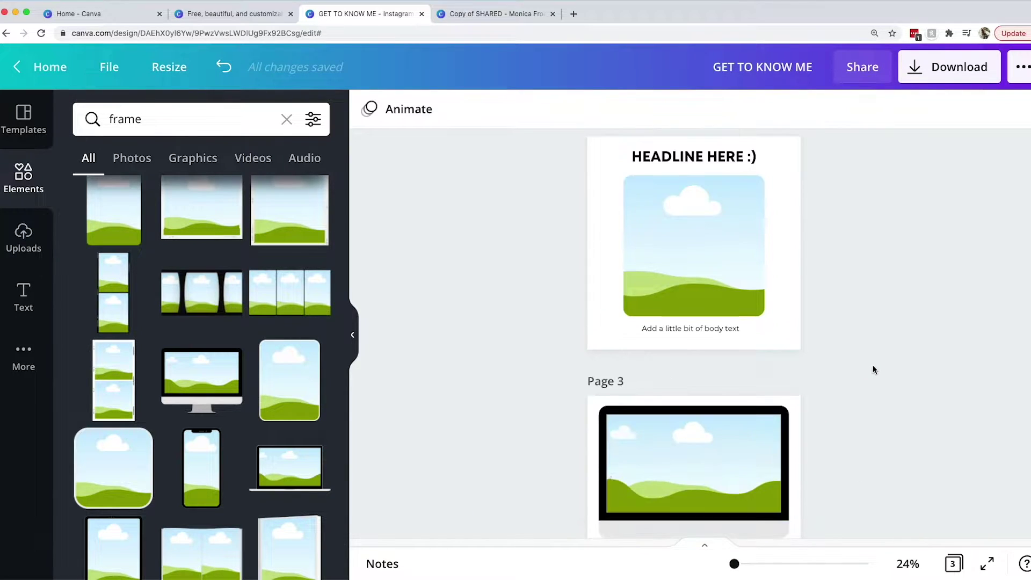
scroll(873, 370, "down", 1)
scroll(874, 370, "up", 5)
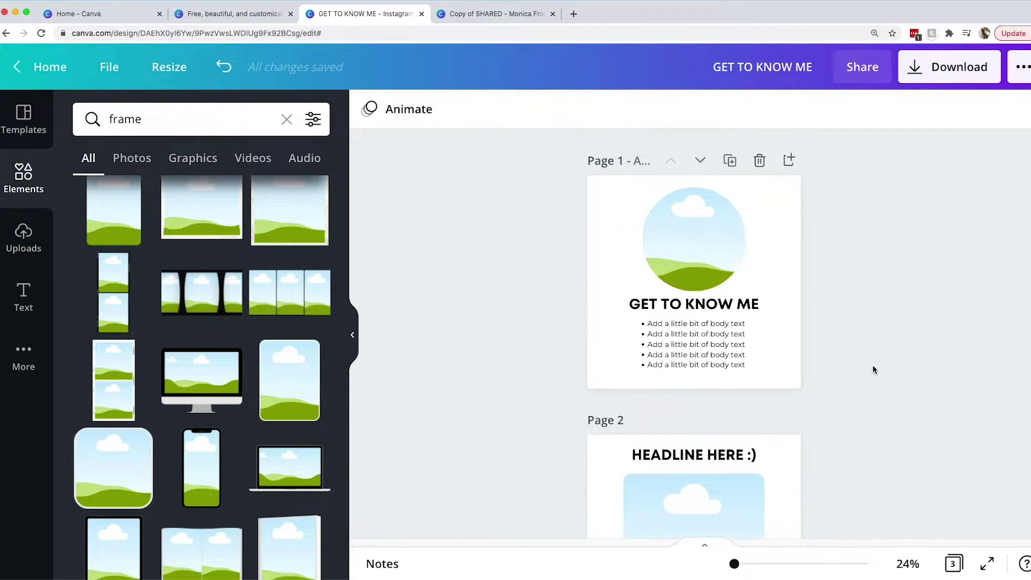
left_click(705, 547)
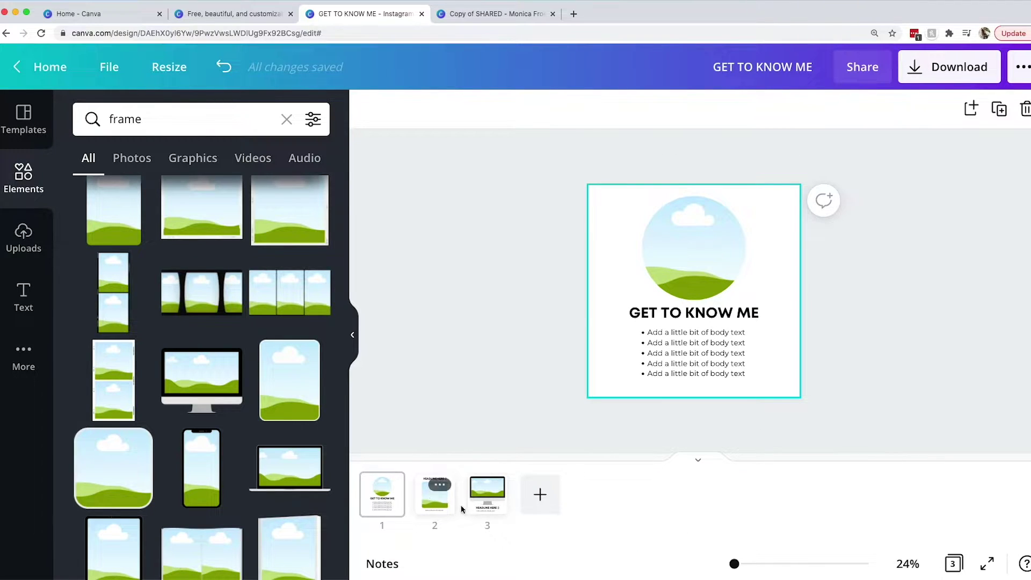
left_click(353, 339)
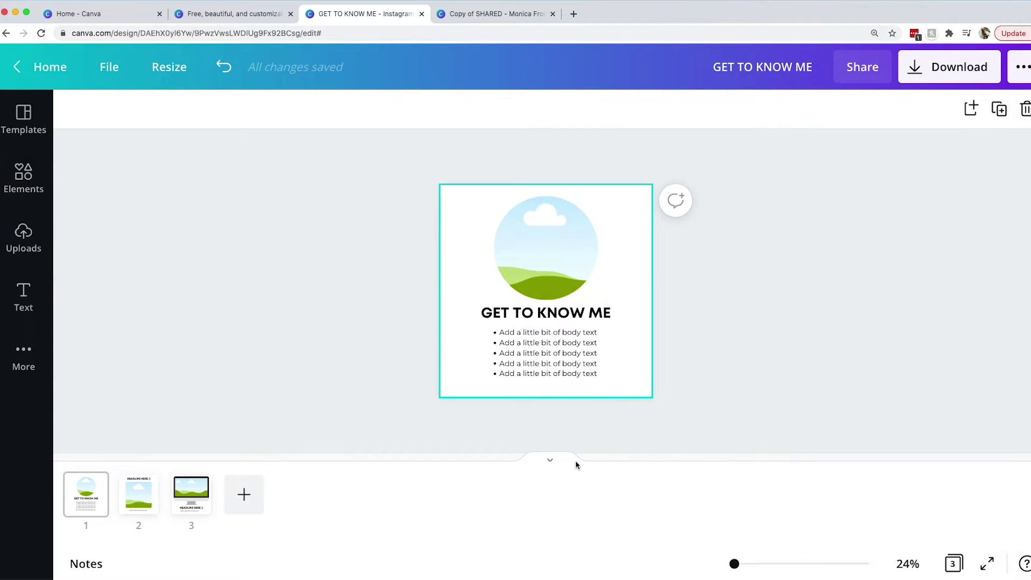
left_click(762, 67)
type("In")
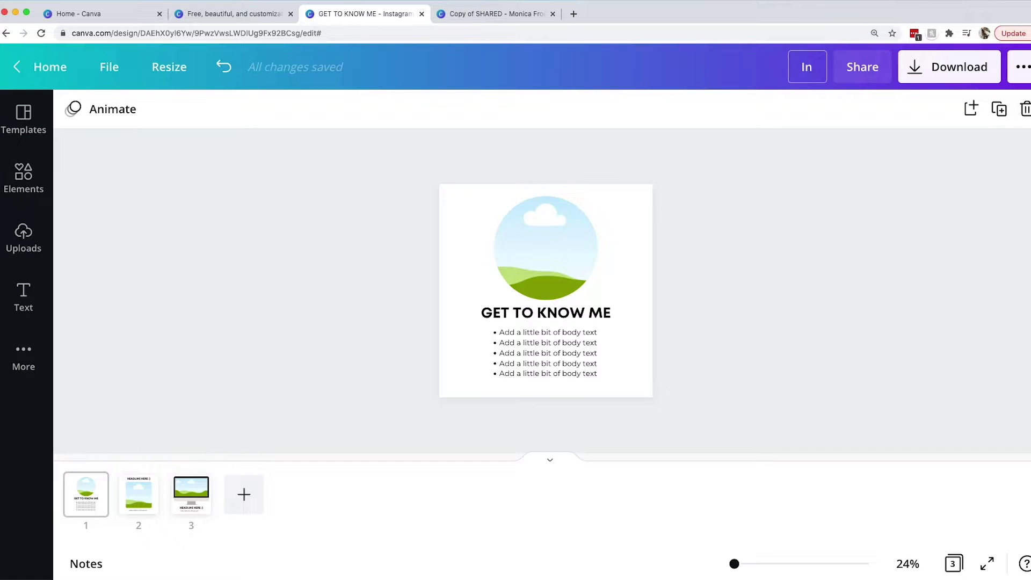
type("stagram Posts Template")
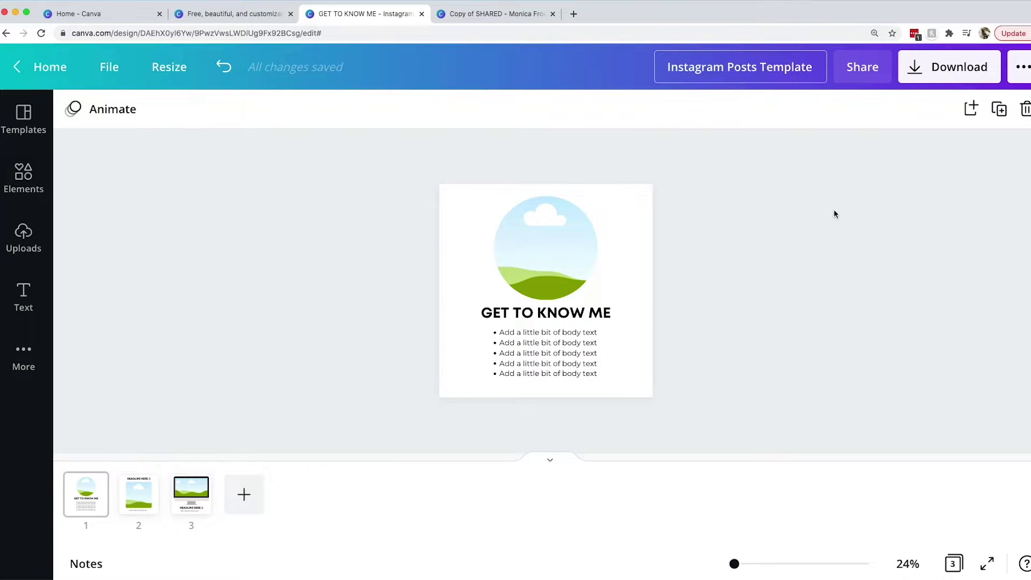
Confirm the new design title 'Instagram Posts Template'.
left_click(870, 191)
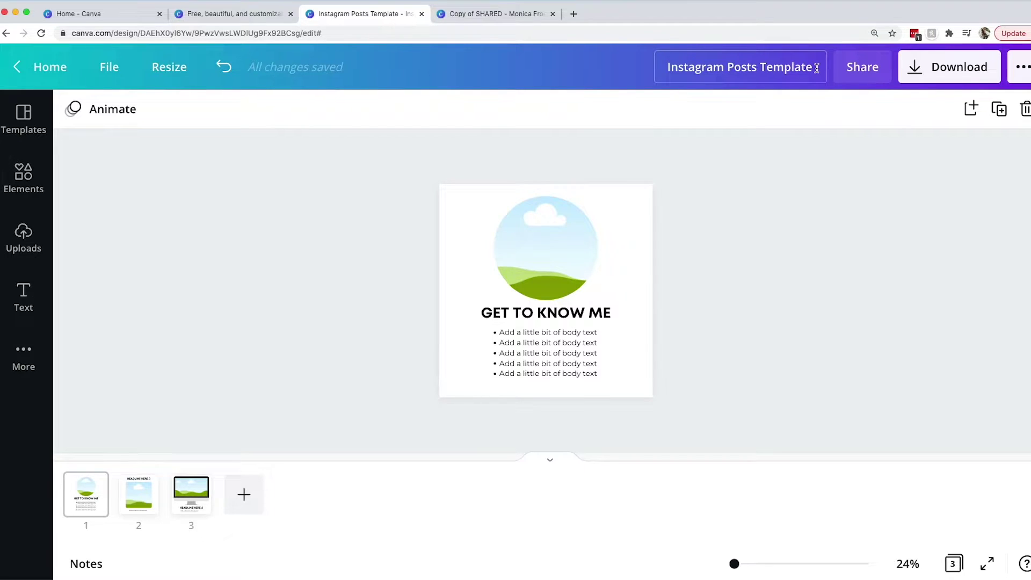
left_click(1023, 69)
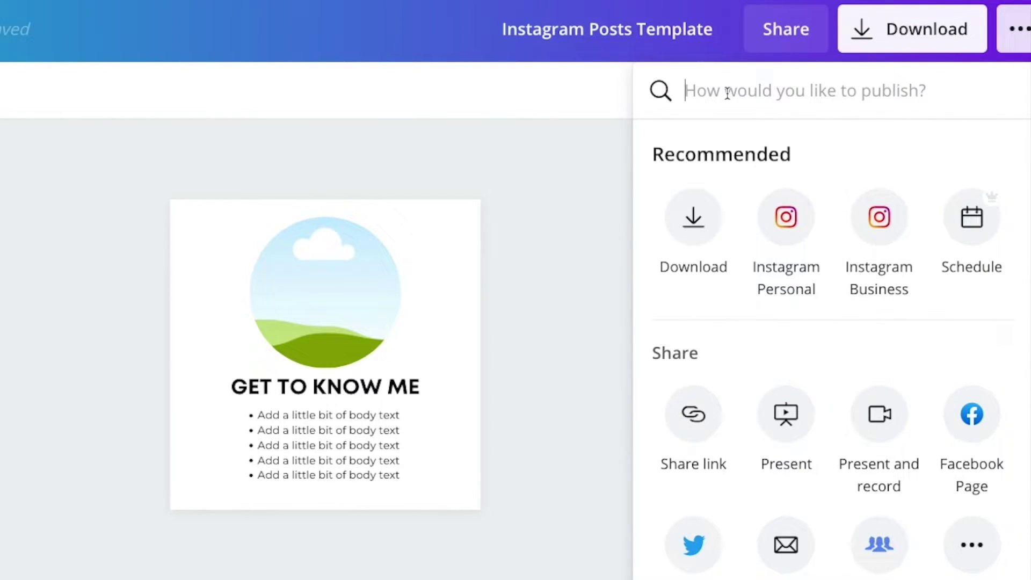
type("t")
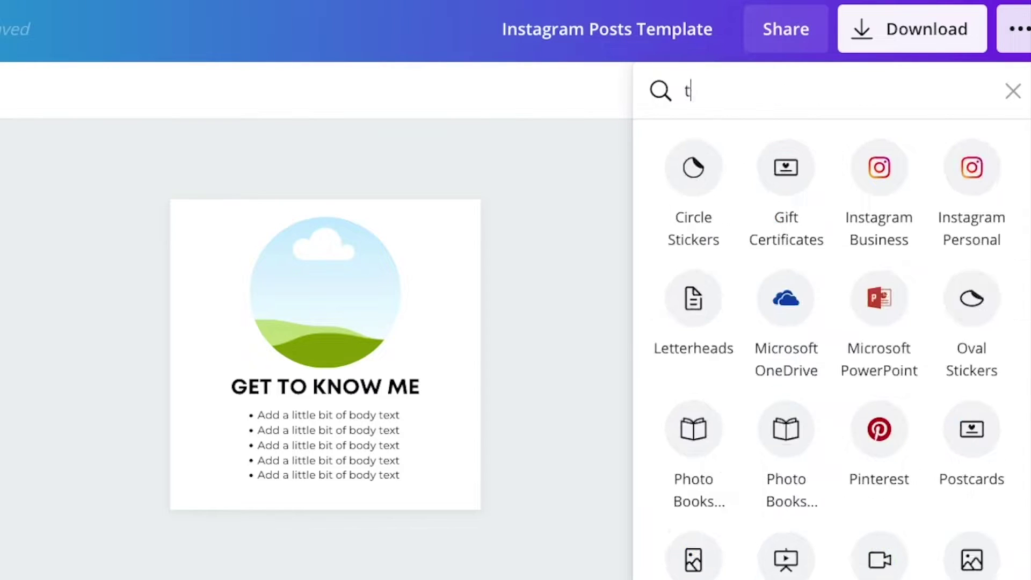
type("empla")
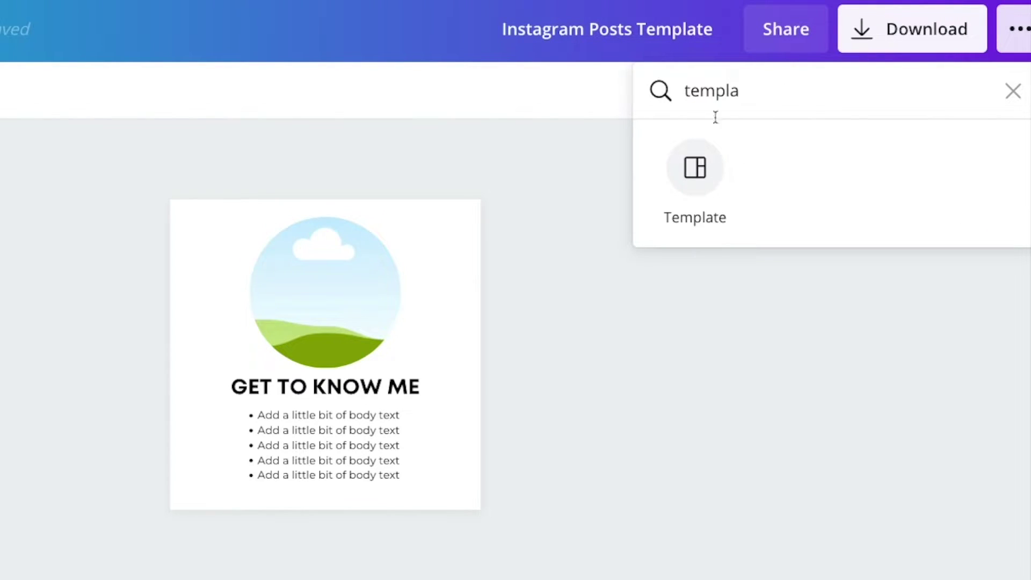
Choose the Template option to publish the design for the team.
left_click(705, 185)
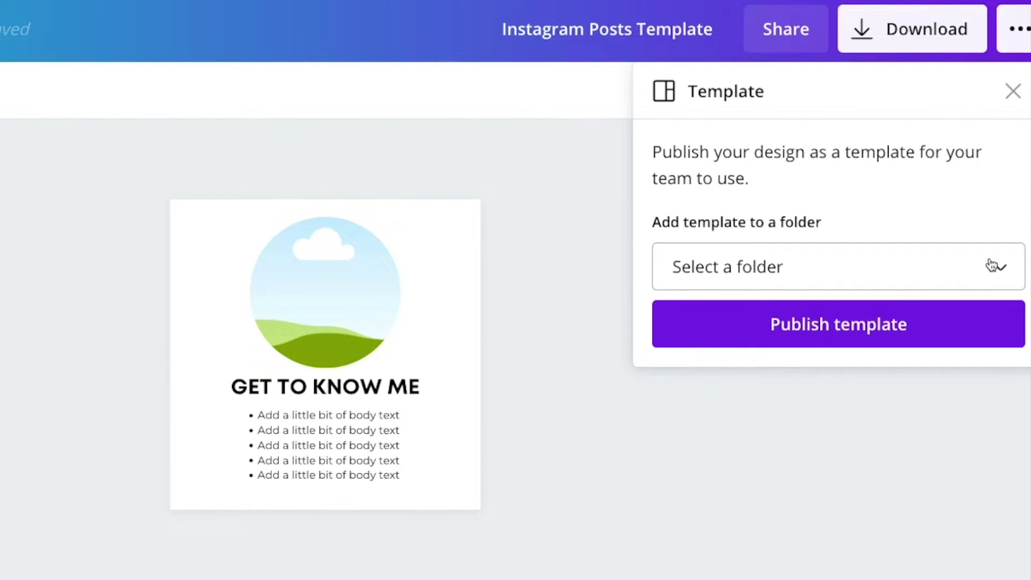
Create the 'Etsy Templates For Sell' folder, add the design to it, and publish the template.
left_click(992, 266)
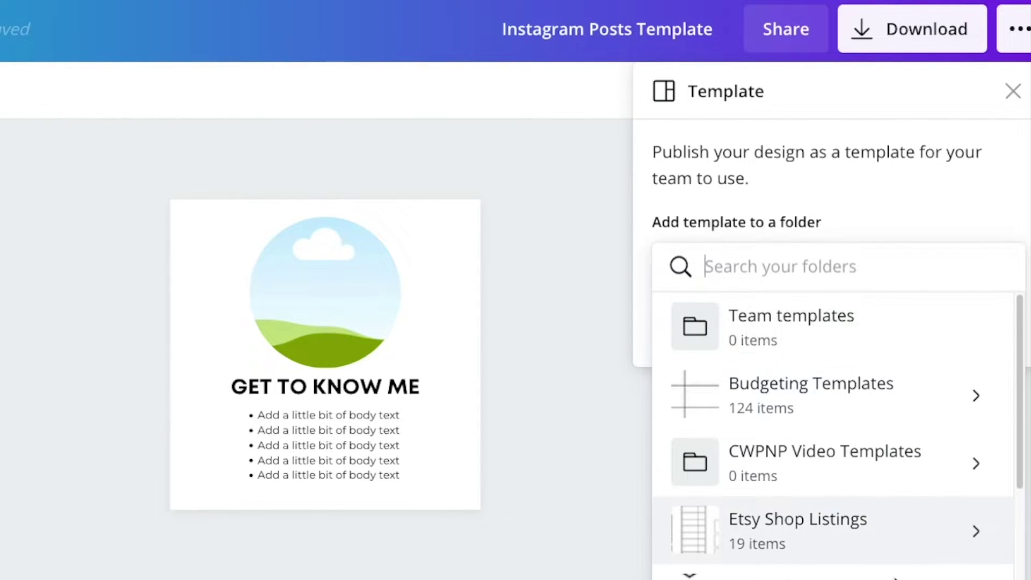
left_click(766, 570)
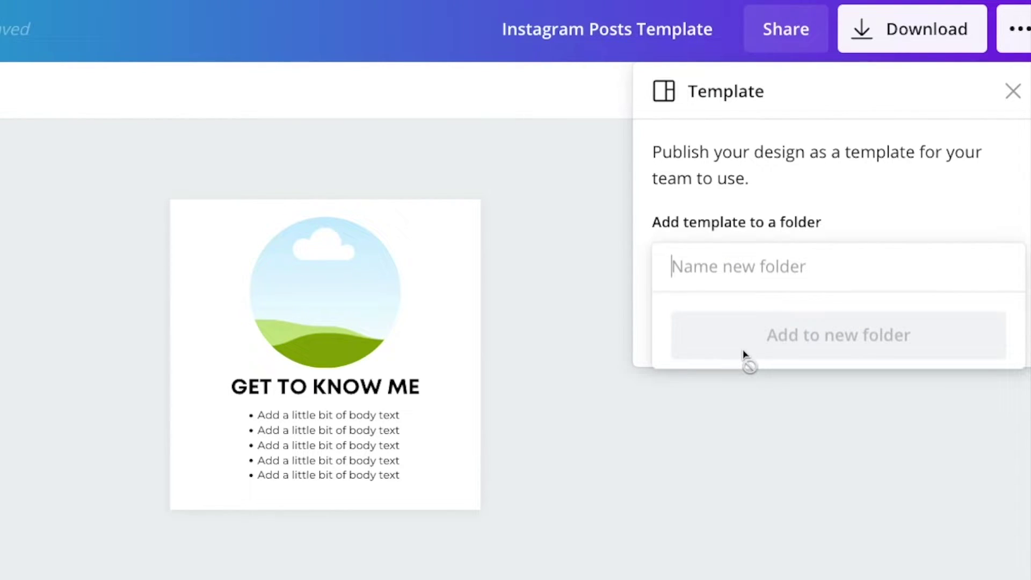
type("Etsy Templates For Sell")
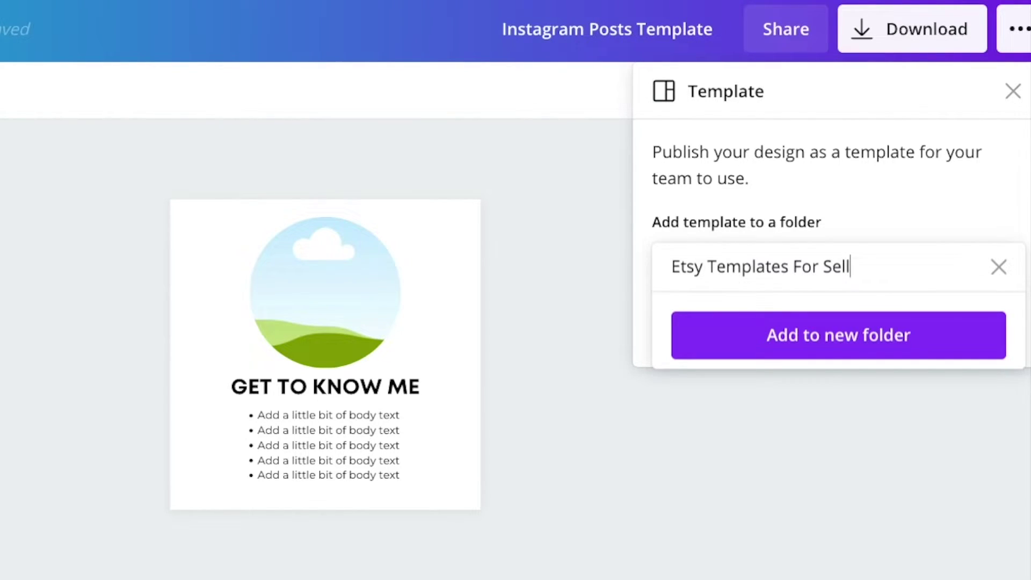
left_click(837, 345)
left_click(836, 343)
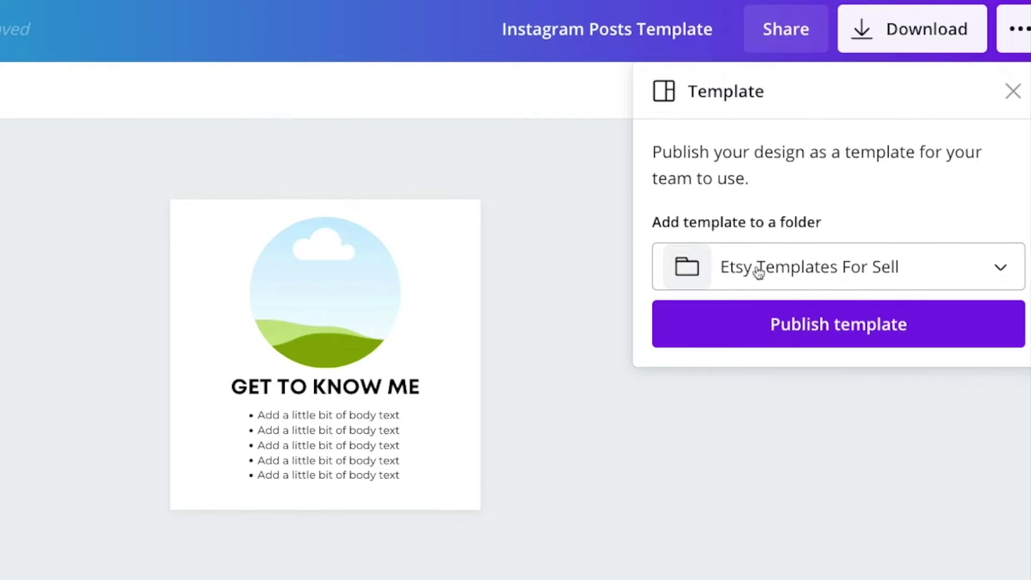
left_click(822, 336)
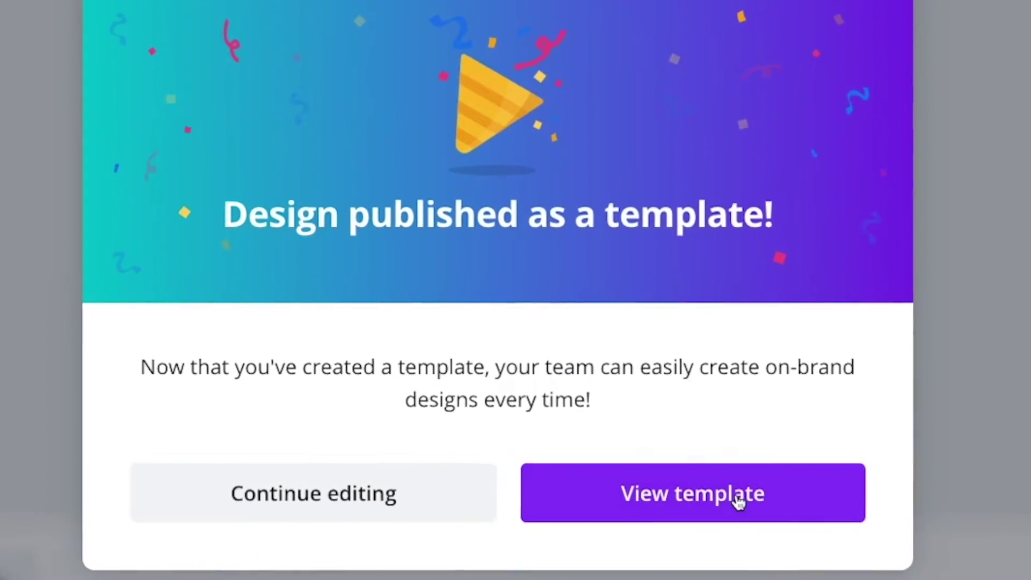
Find the template in 'Etsy Templates For Sell', select its share link, and choose Edit original.
left_click(743, 504)
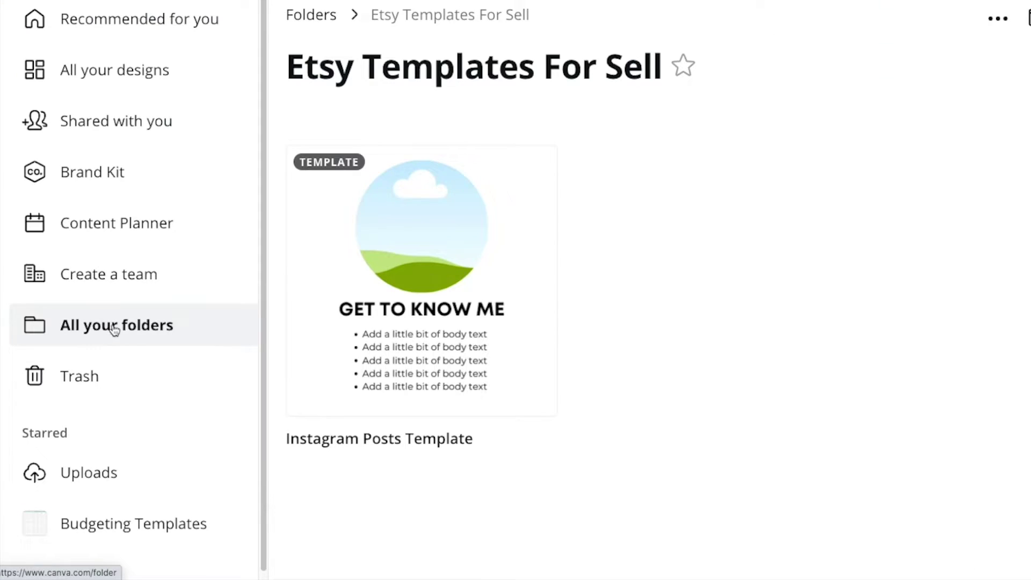
left_click(115, 327)
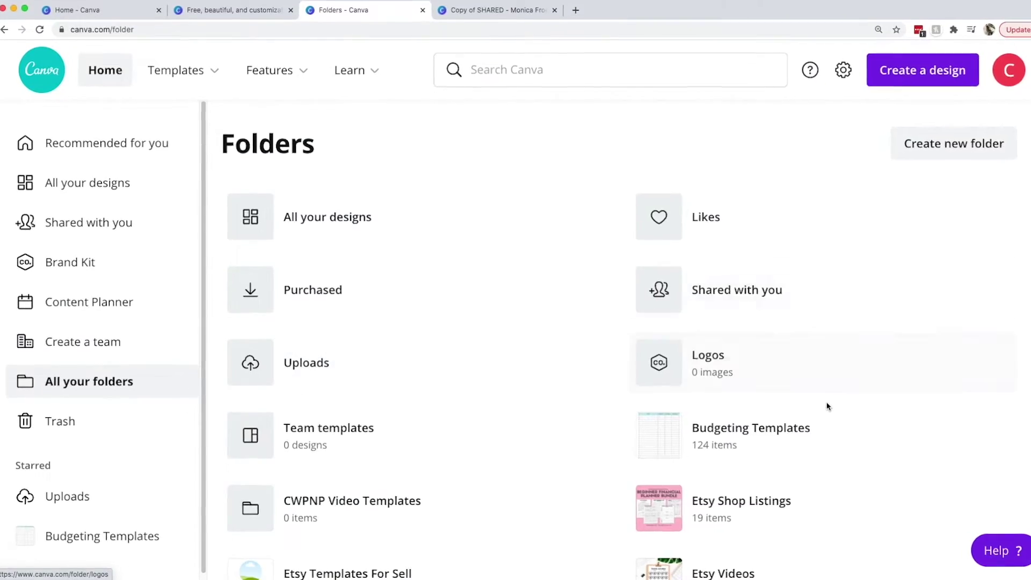
scroll(850, 400, "down", 5)
scroll(850, 451, "up", 3)
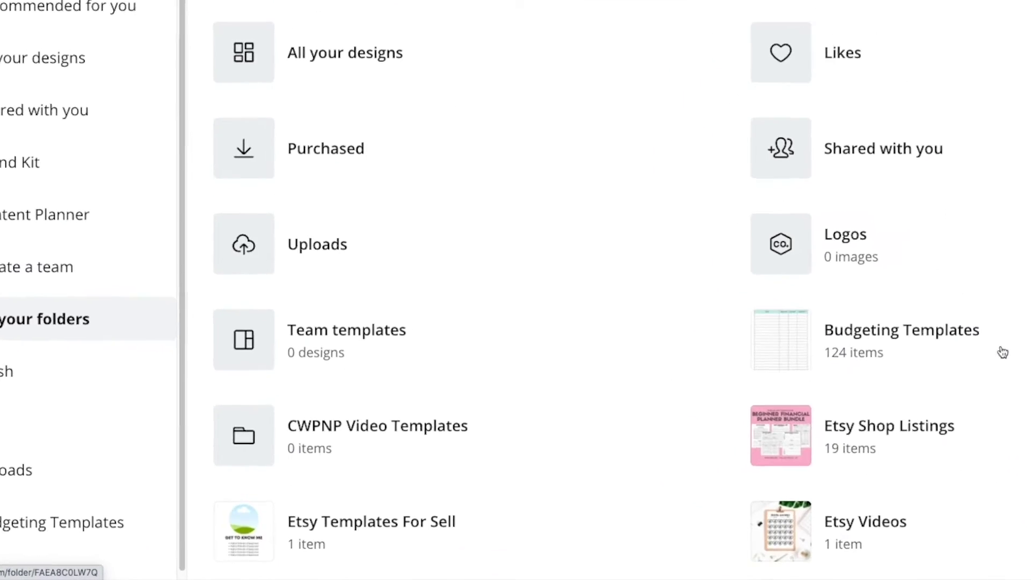
left_click(369, 451)
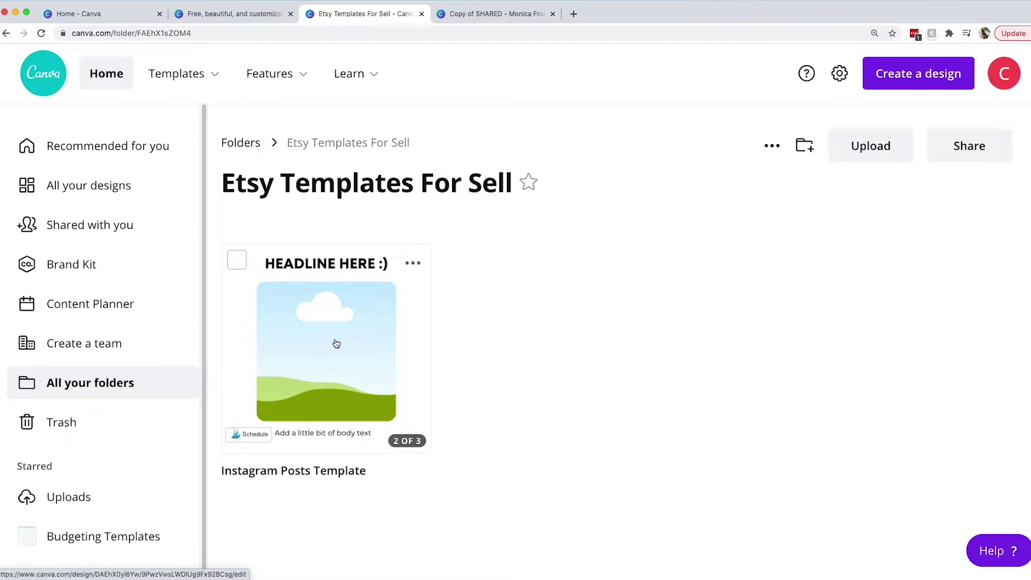
mouse_move(325, 346)
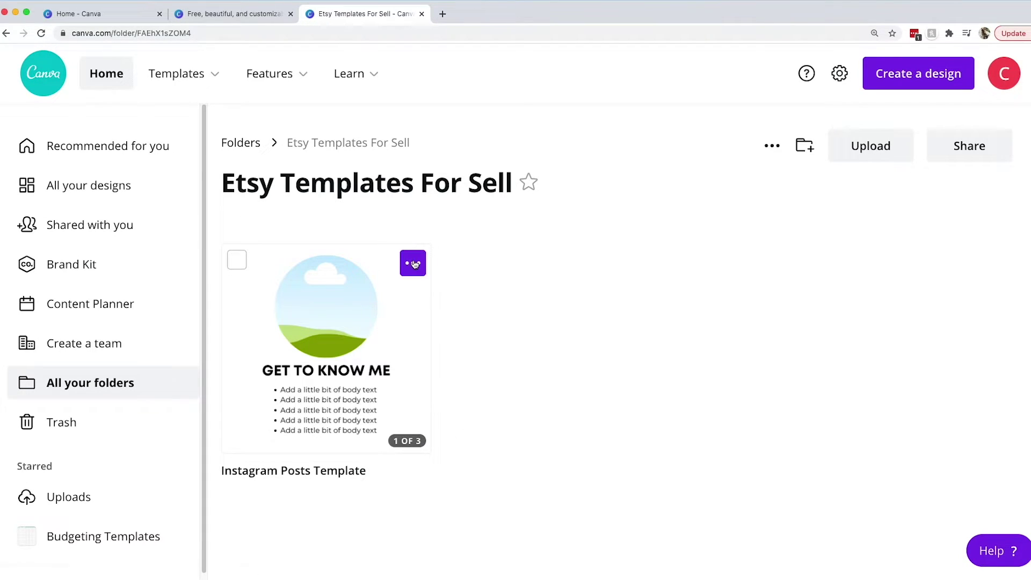
left_click(340, 328)
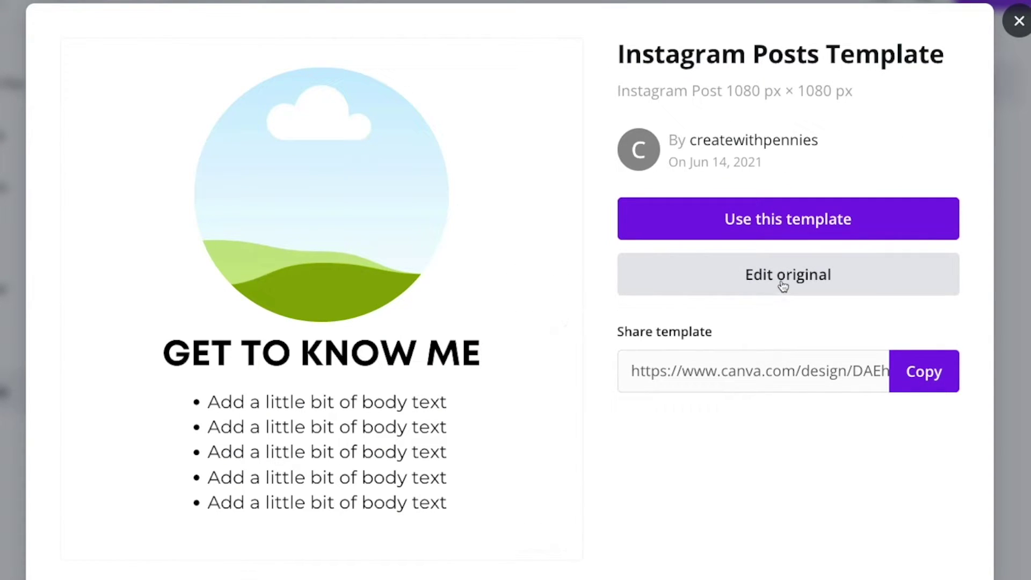
left_click(770, 372)
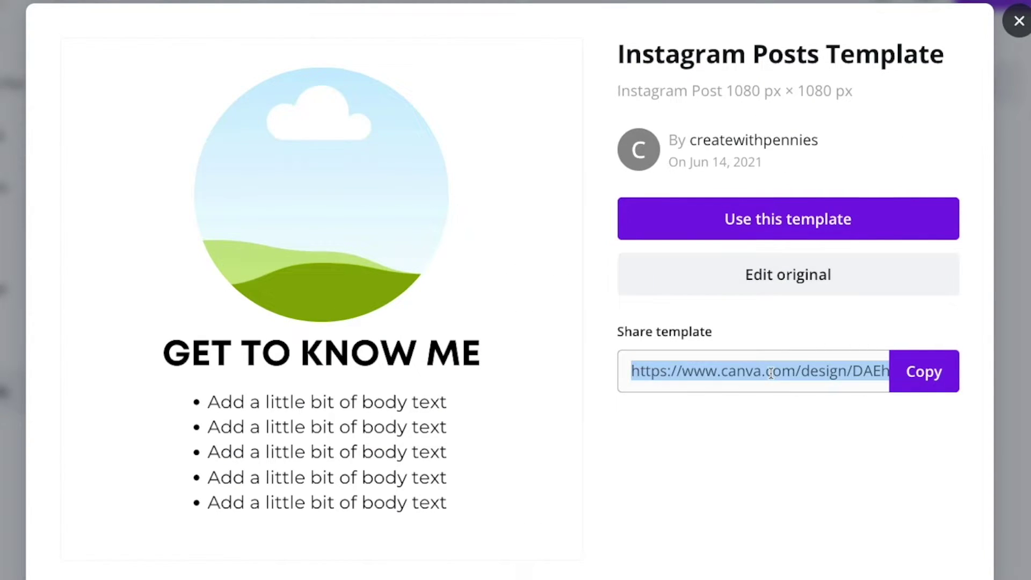
left_click(789, 274)
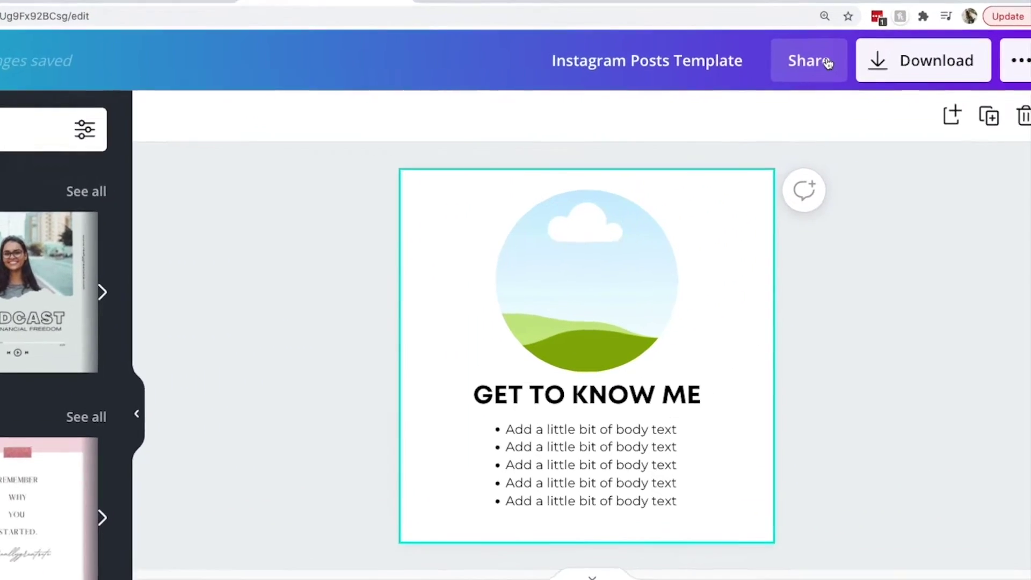
Set the Instagram Posts Template's share link to 'use as template' and copy it.
left_click(869, 67)
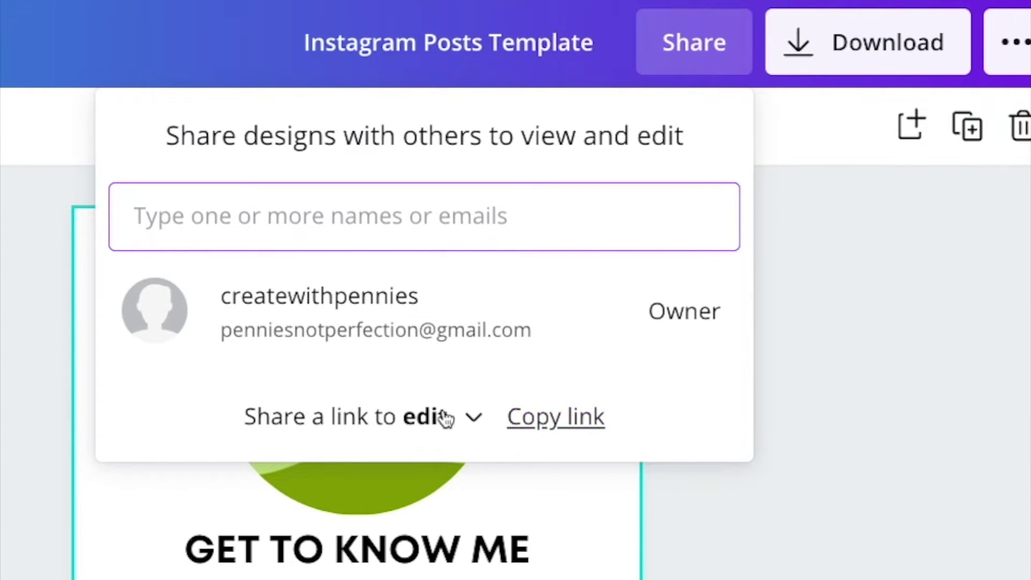
left_click(474, 420)
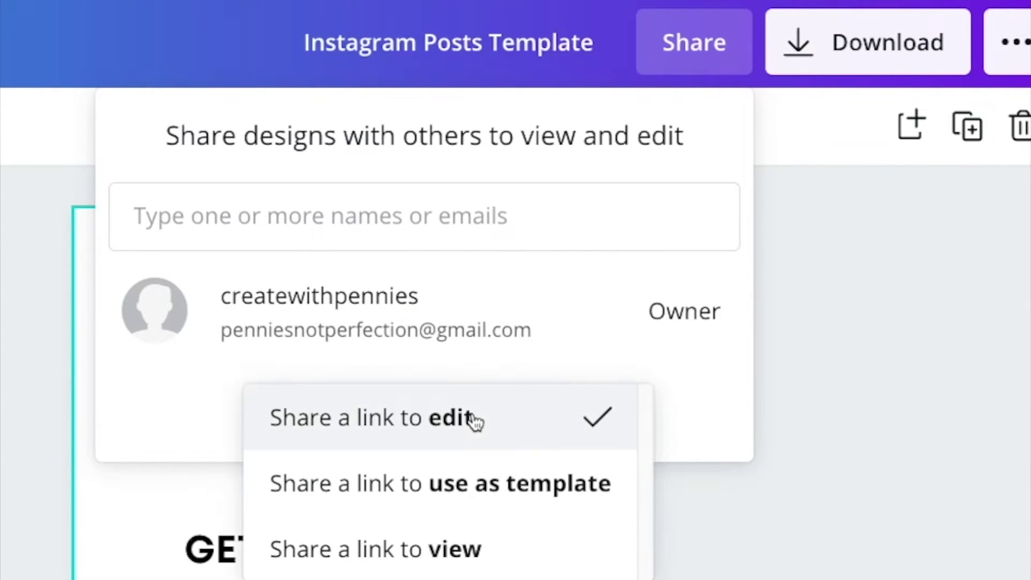
left_click(492, 493)
left_click(649, 423)
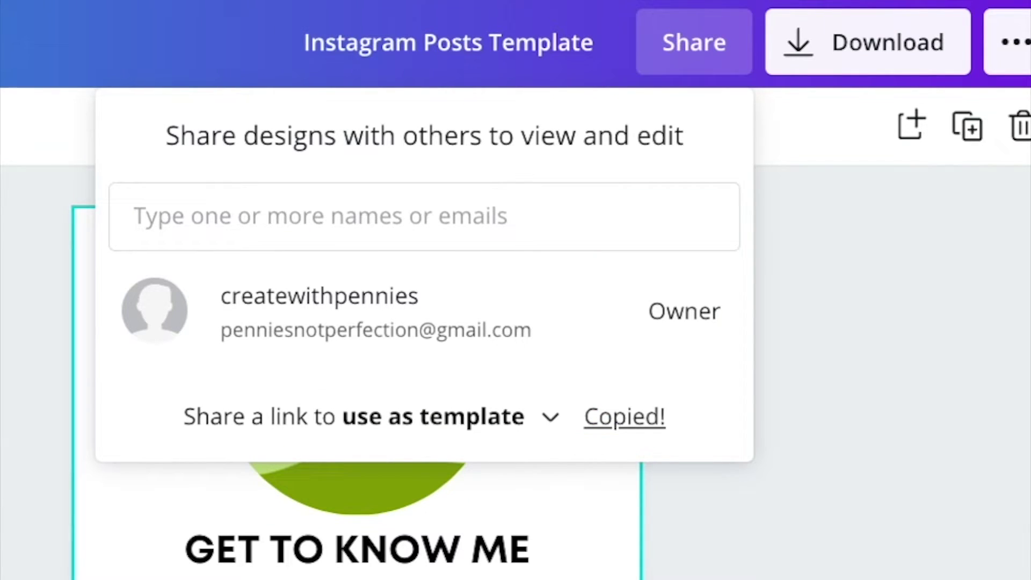
Preview the copied template link in a new browser tab, then close that tab.
key("ctrl+t")
type("https://www.canva.com/design/DAEhX0yl6Yw/9PwzVwsLWDlUg9Fx92BCsg/view?utm_content=DAEhX0yl6Yw&utm_campaign=designshare&utm_medium=link&utm_source=sharebutton&mode=preview")
key("Return")
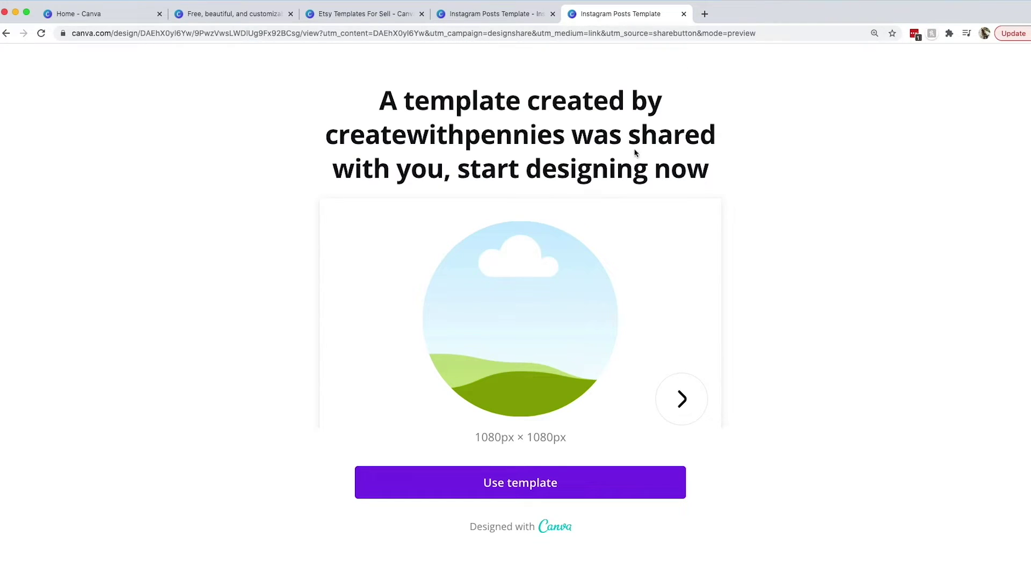
left_click(684, 14)
From the Etsy Templates For Sell folder, copy the design's use-as-template link.
left_click(404, 23)
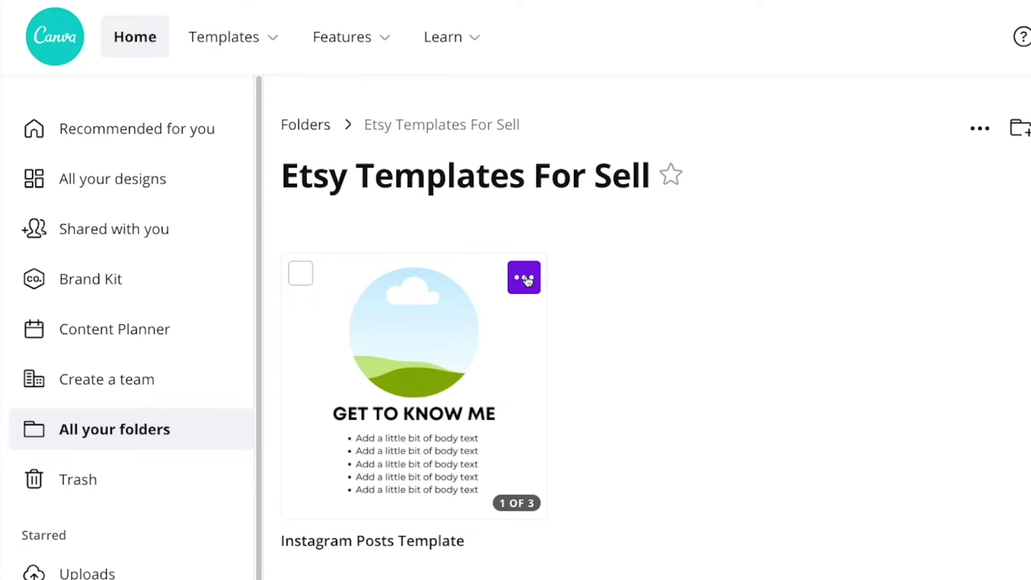
left_click(526, 280)
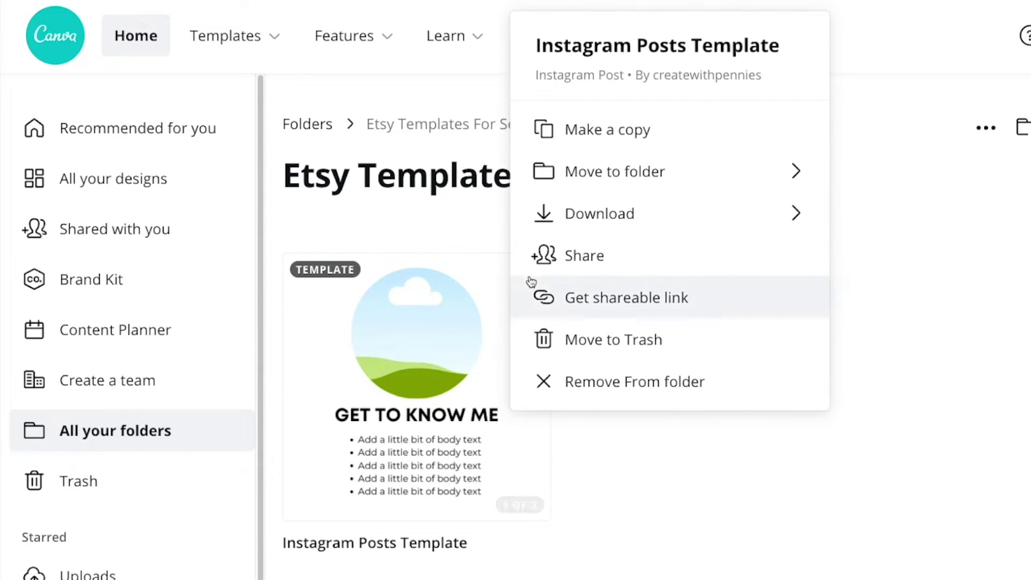
left_click(582, 257)
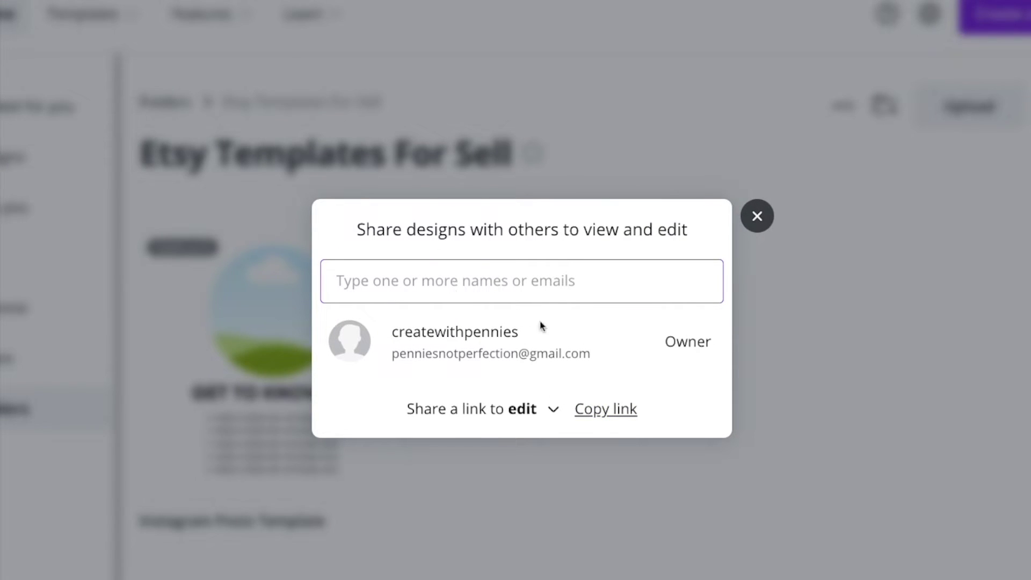
left_click(554, 412)
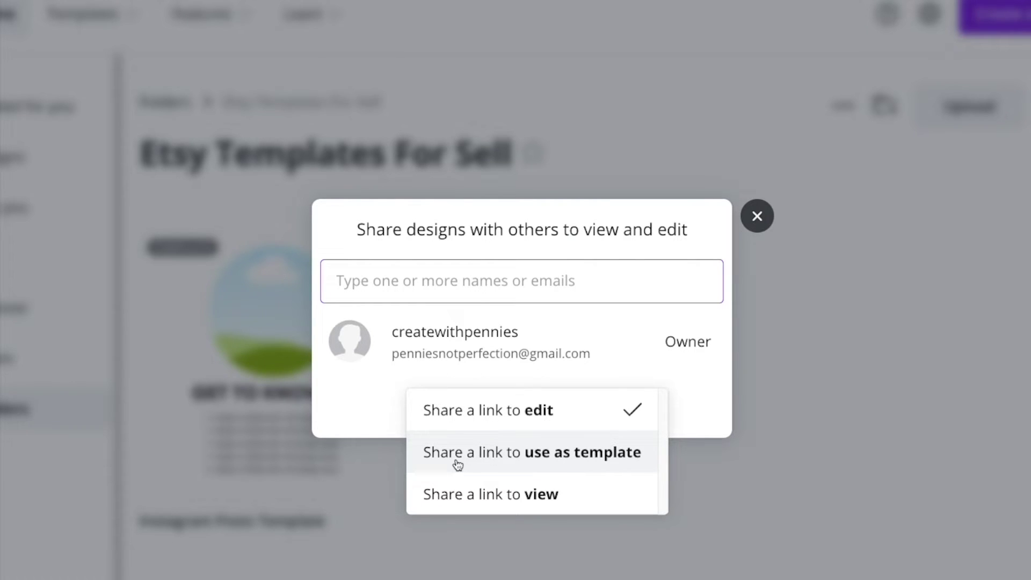
left_click(575, 463)
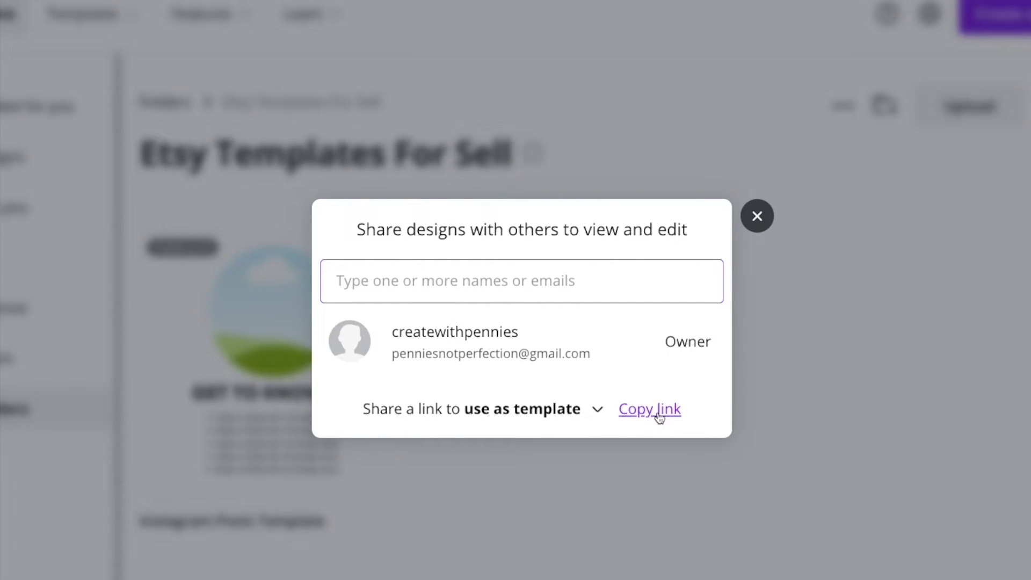
left_click(659, 414)
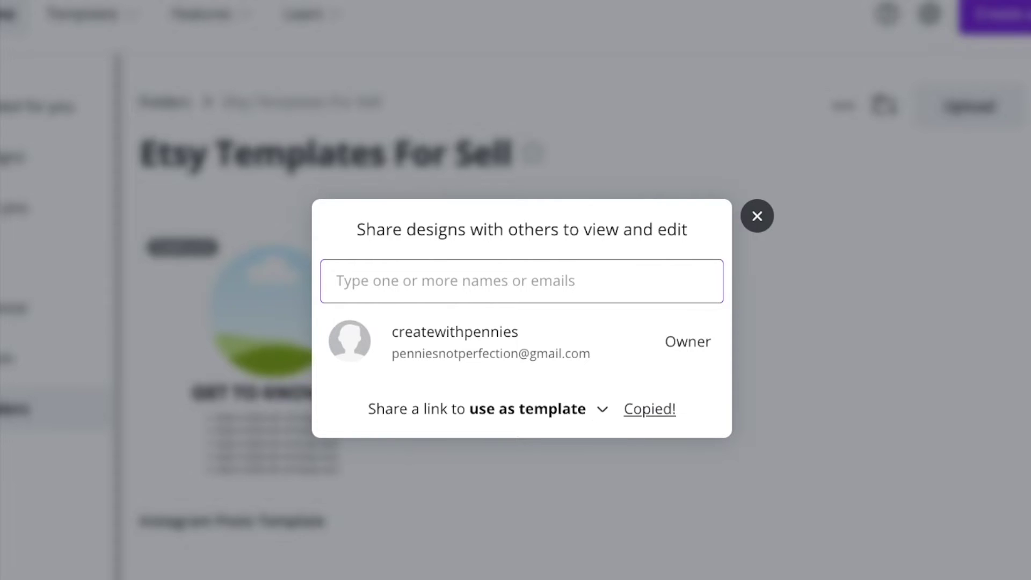
Load the copied template link in a new browser tab.
left_click(709, 14)
key("super+v")
key("Return")
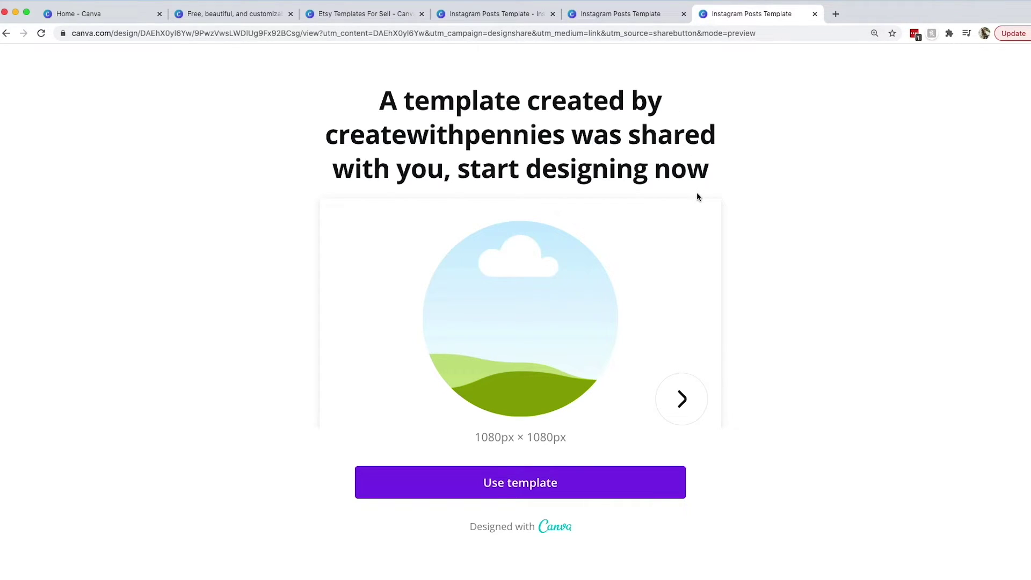
Preview pages 2 and 3 of the shared template, then use the template.
left_click(685, 406)
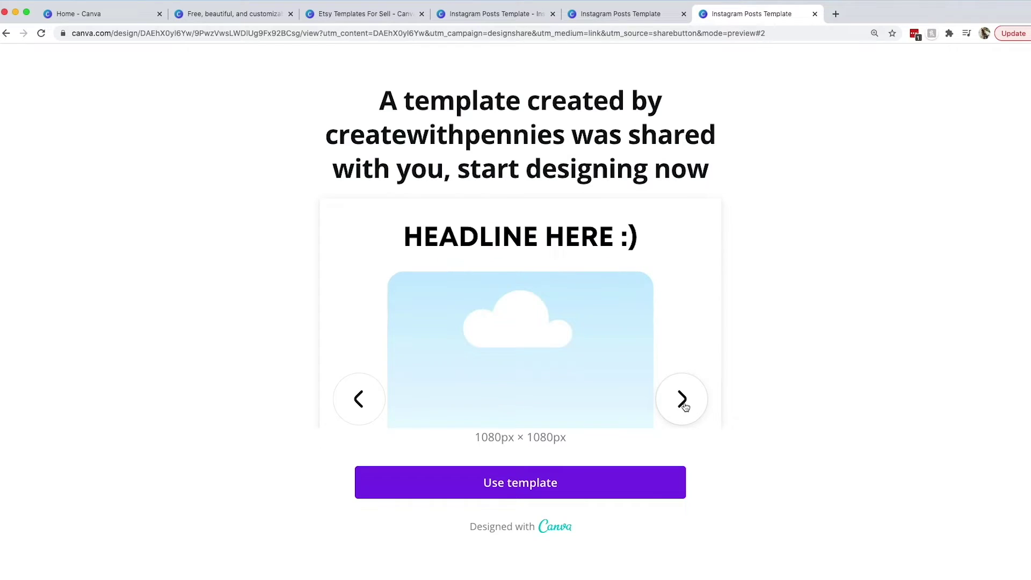
left_click(684, 406)
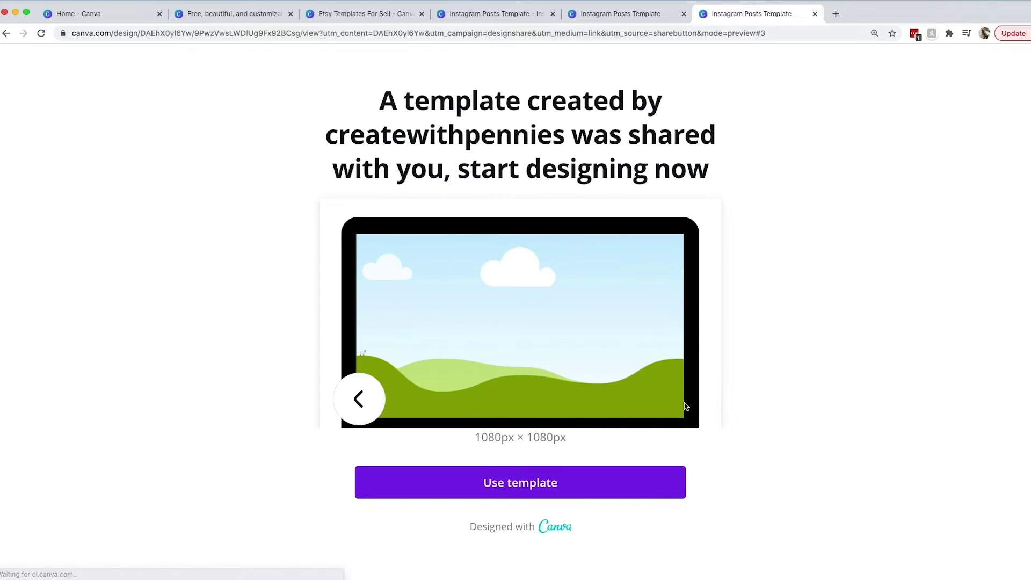
left_click(575, 484)
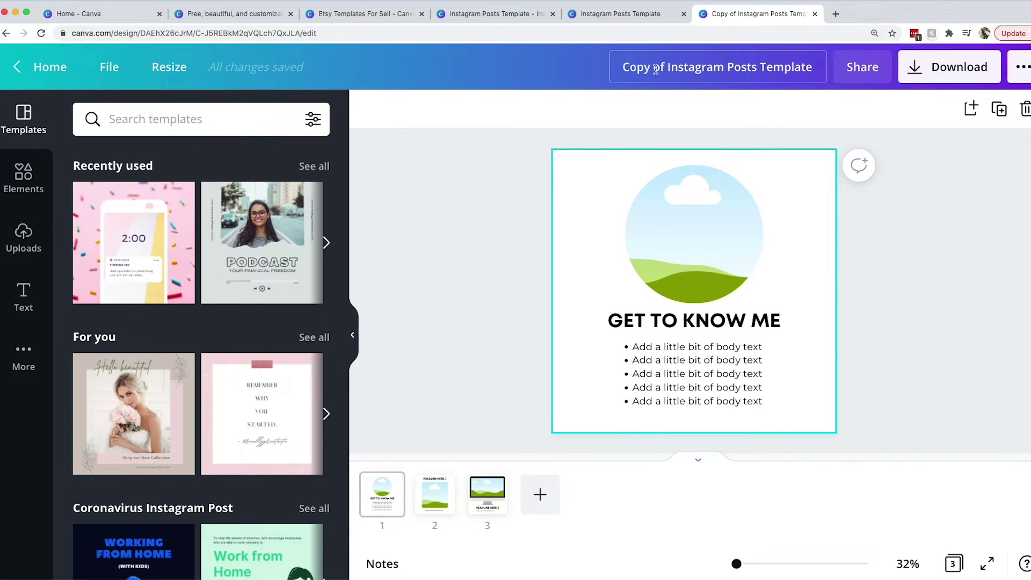
Check pages 2 and 3 of 'Copy of Instagram Posts Template', then return to the original.
left_click(435, 498)
left_click(492, 501)
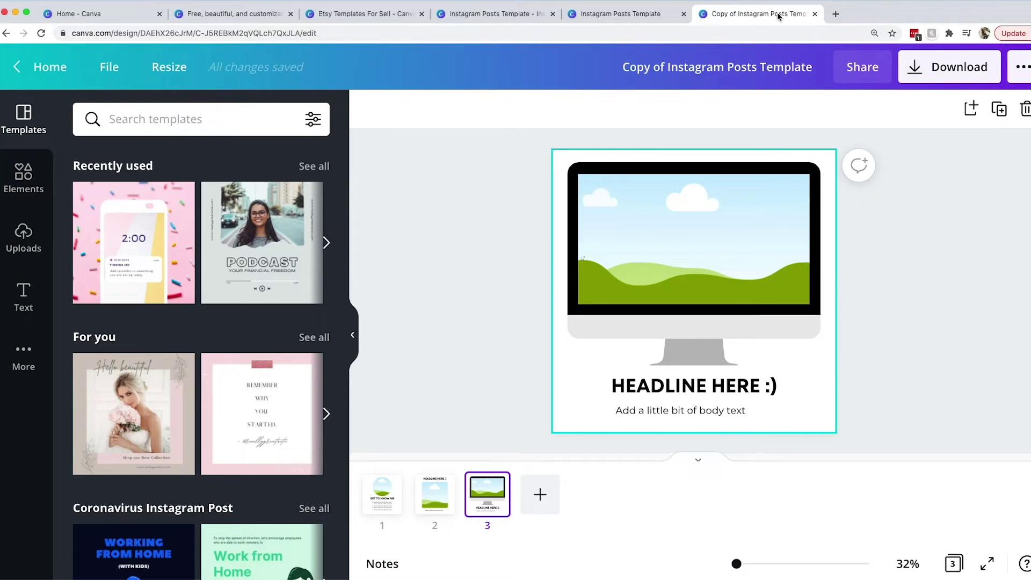
left_click(508, 15)
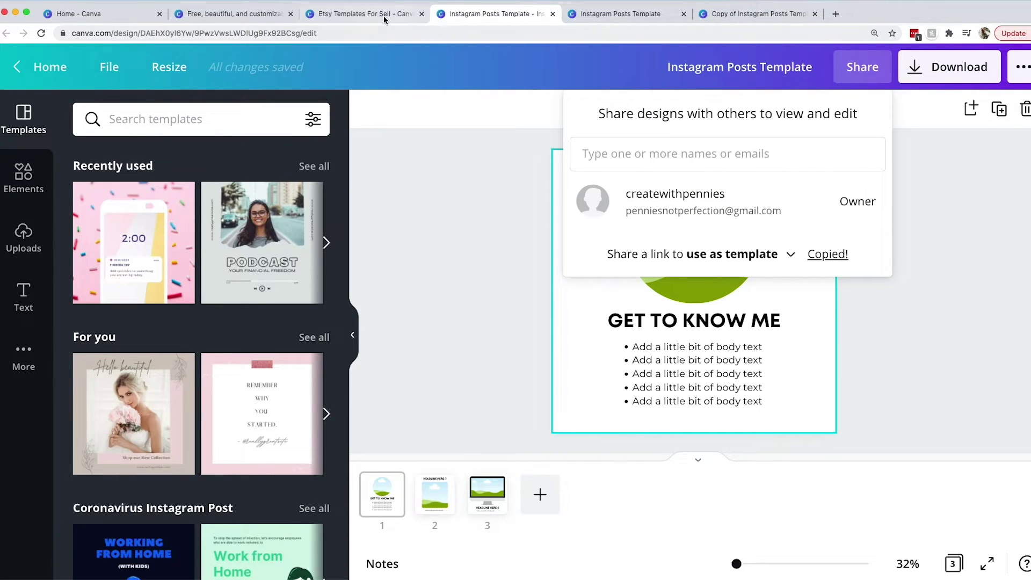
In the Etsy Templates For Sell tab, review the link permission options and close the share dialog.
left_click(373, 14)
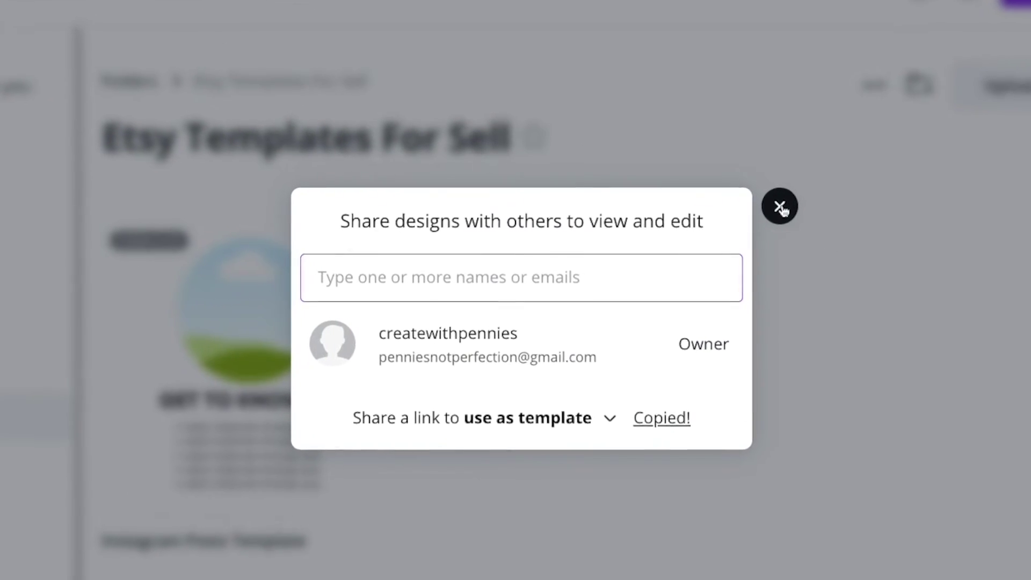
left_click(614, 423)
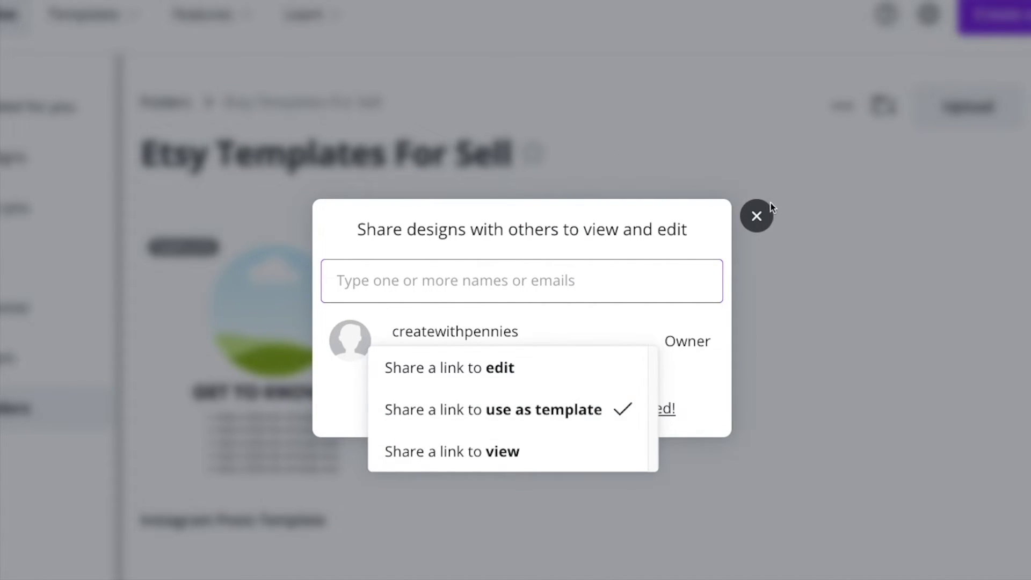
left_click(757, 218)
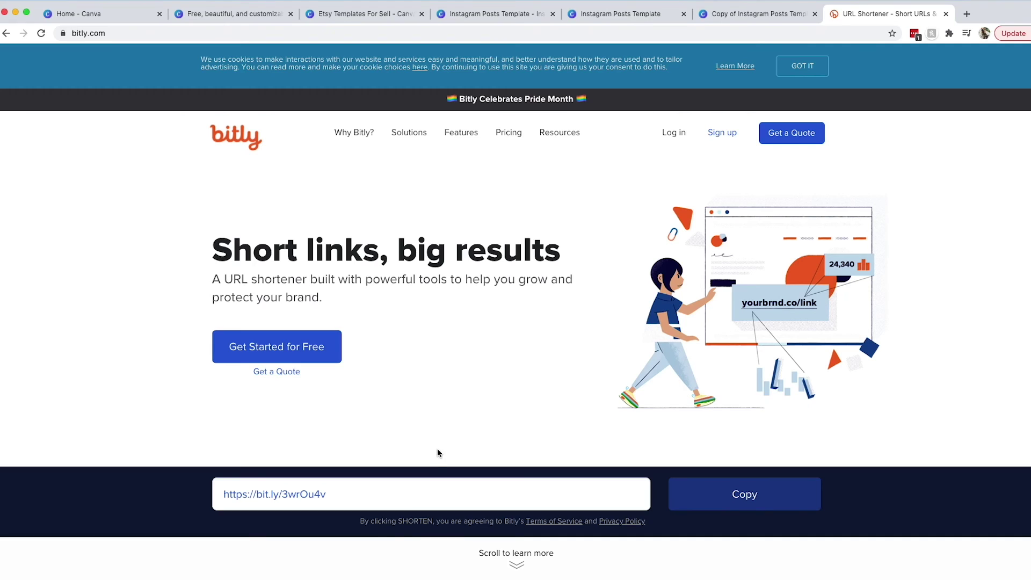
left_click(398, 500)
left_click_drag(398, 500, 189, 488)
key("ctrl+c")
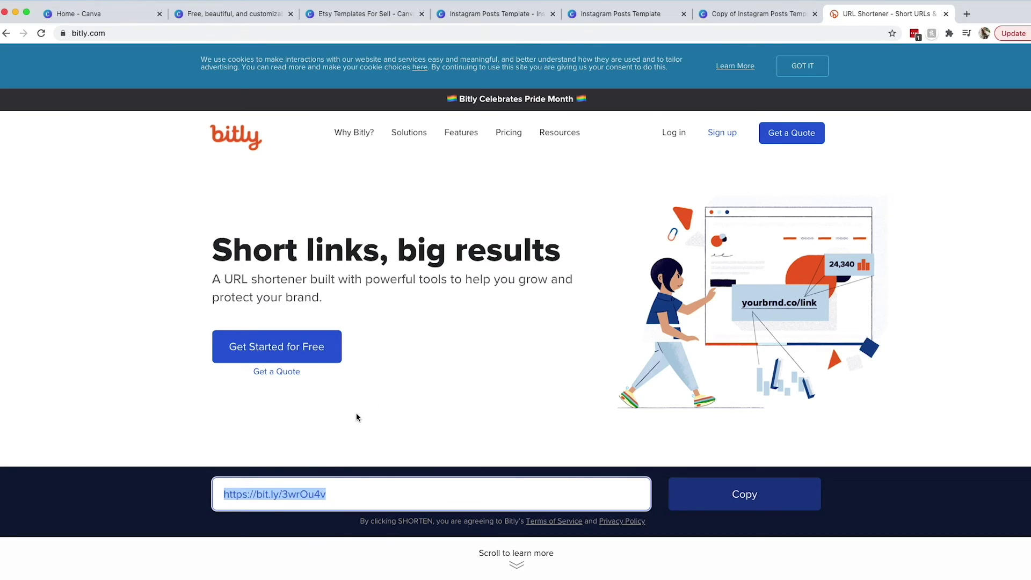
left_click(644, 36)
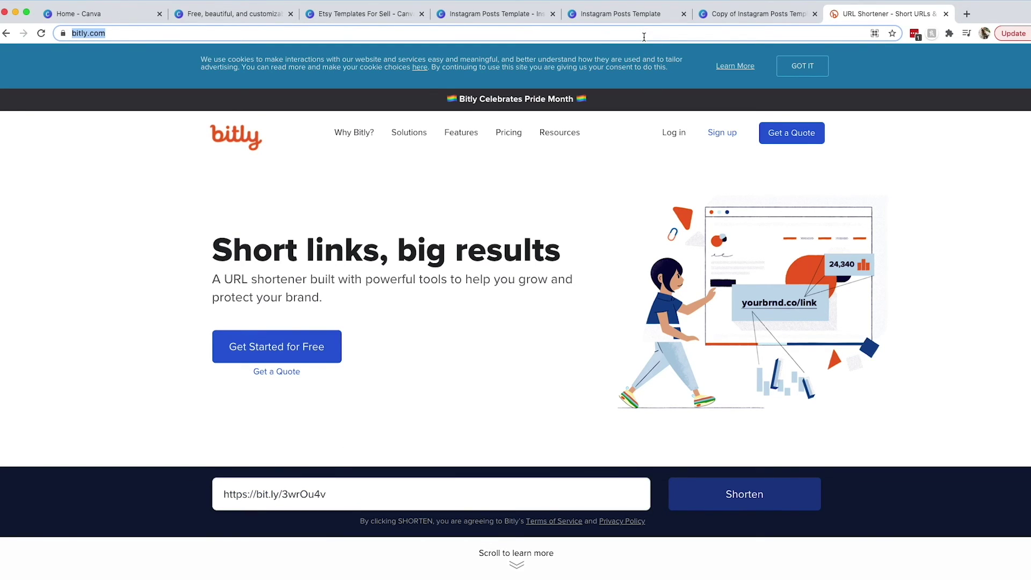
key("ctrl+v")
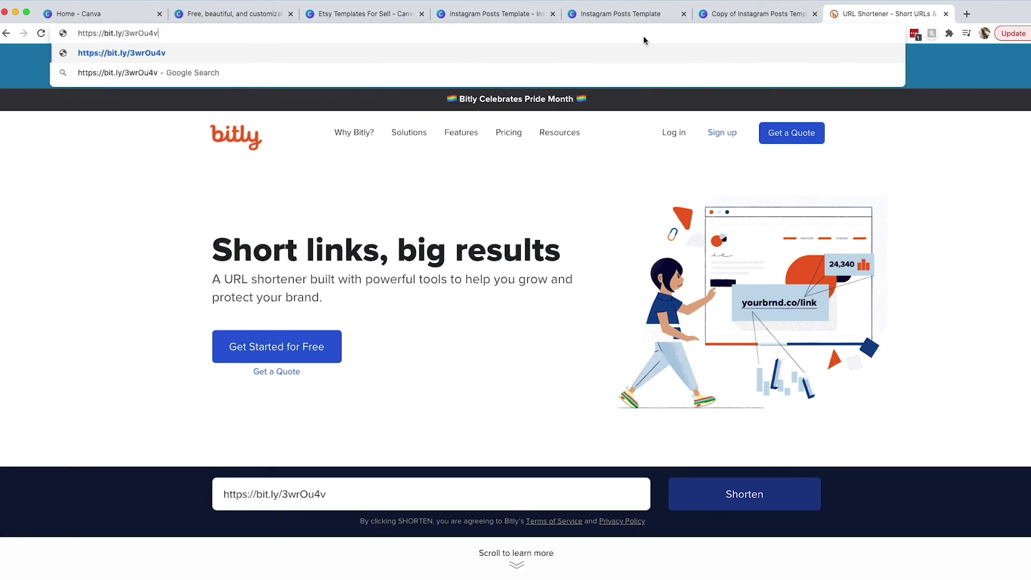
key("Return")
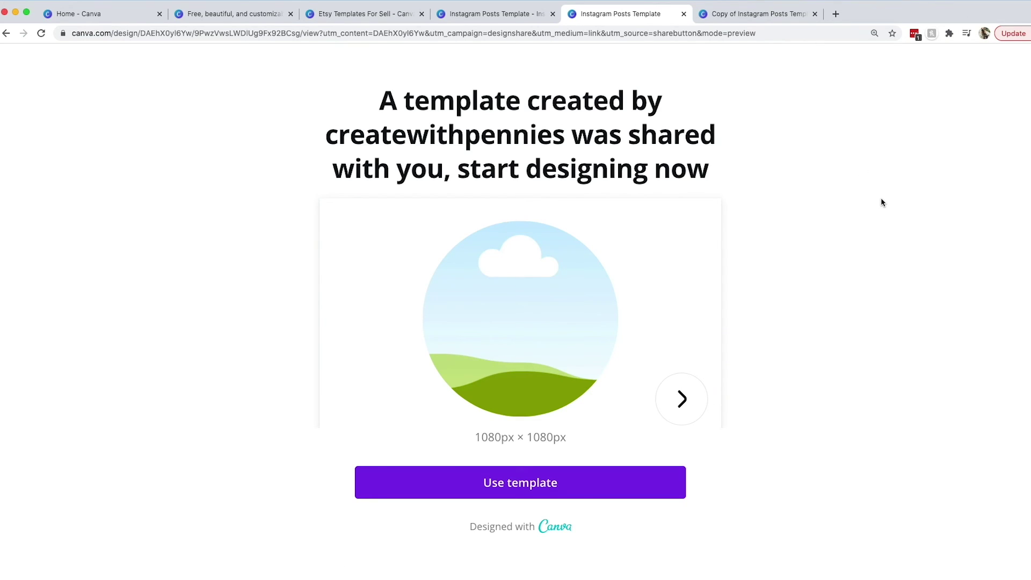